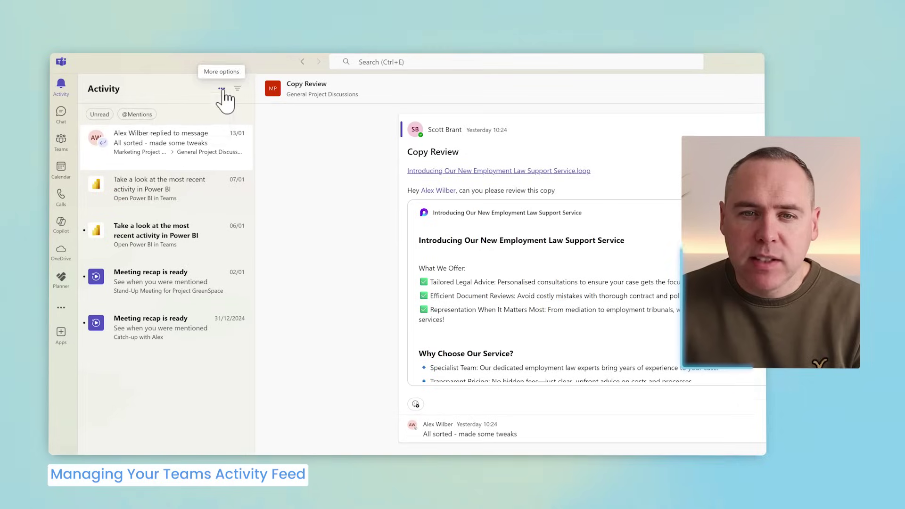
# In the Activity notification settings, turn off the calendar notifications for new invites, updates and cancellations, and for forwarded meetings
pyautogui.click(221, 89)
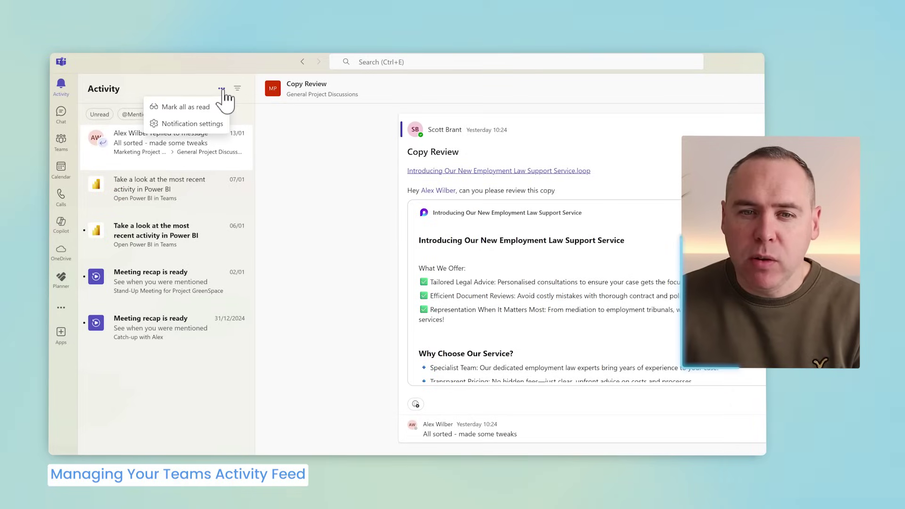
pyautogui.click(211, 125)
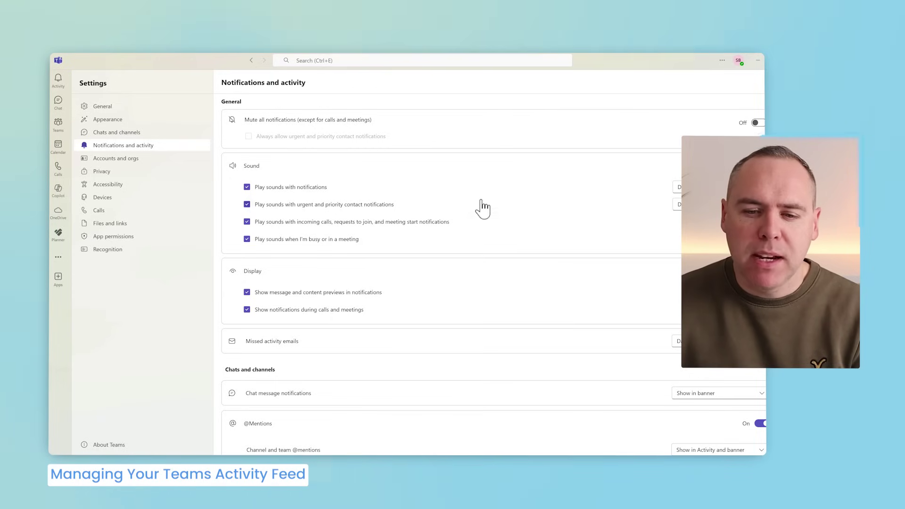
pyautogui.scroll(-4, 481, 205)
pyautogui.scroll(-1, 481, 202)
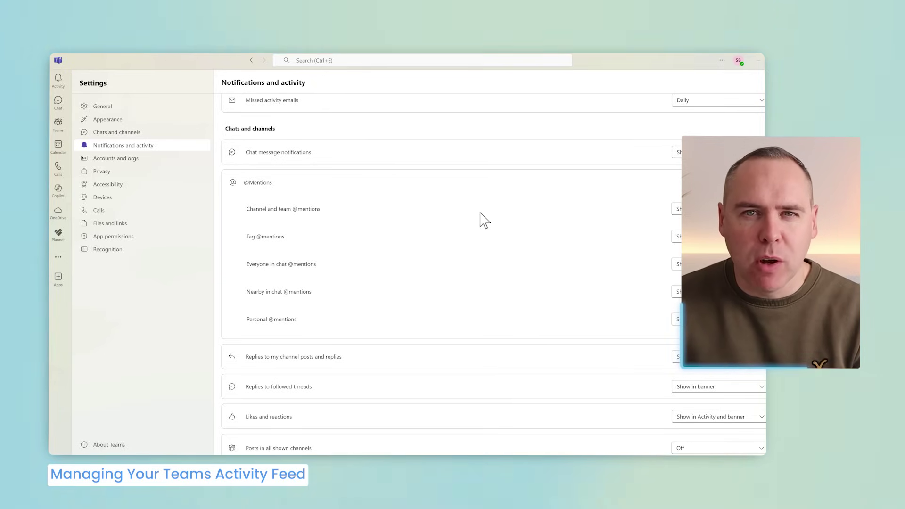
pyautogui.scroll(-10, 489, 229)
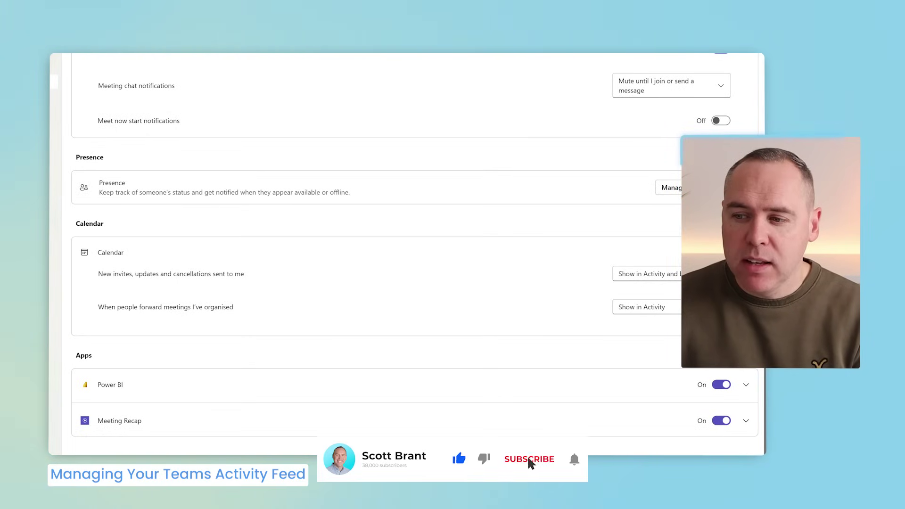
pyautogui.click(659, 274)
pyautogui.click(646, 326)
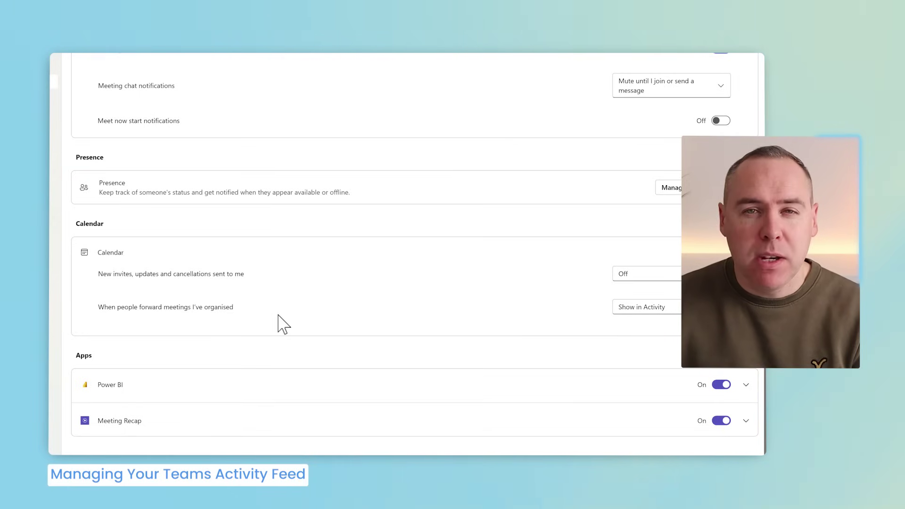
pyautogui.click(640, 309)
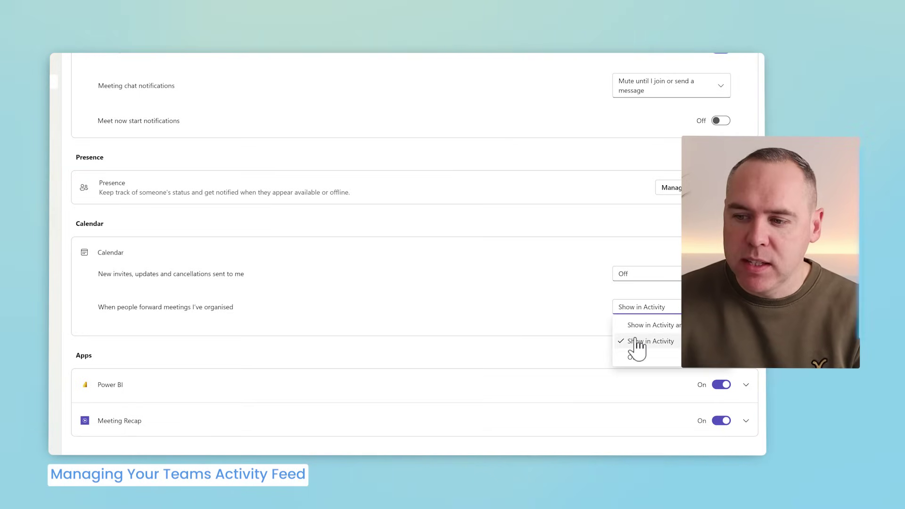
pyautogui.click(632, 358)
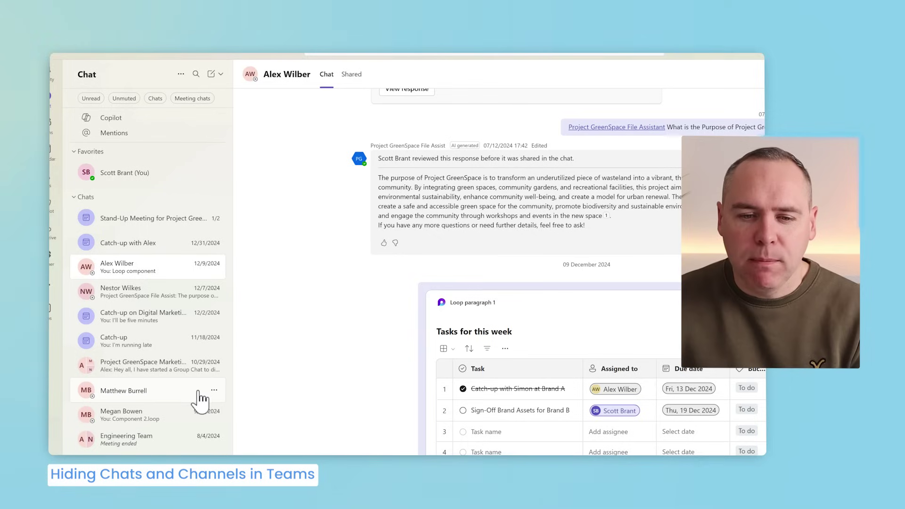
# Hide the one-to-one chat directly below the Project GreenSpace Marketing group chat
pyautogui.click(214, 390)
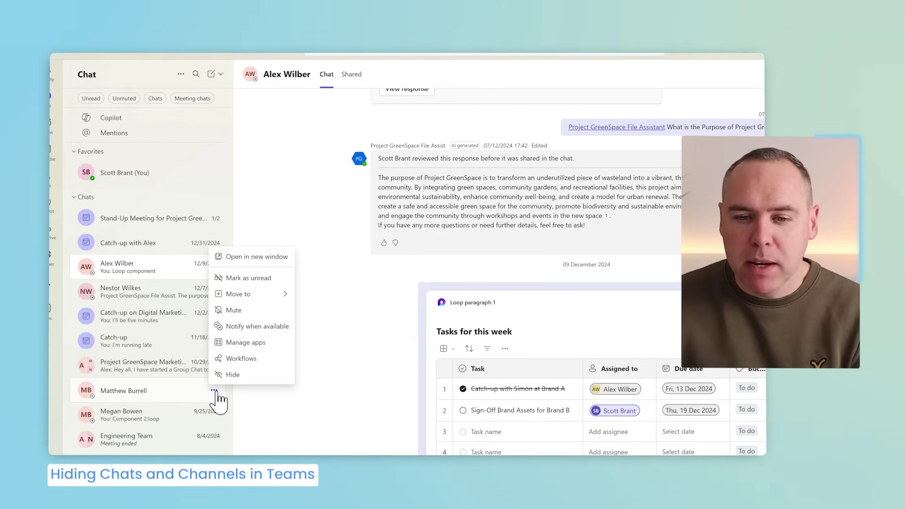
pyautogui.click(248, 374)
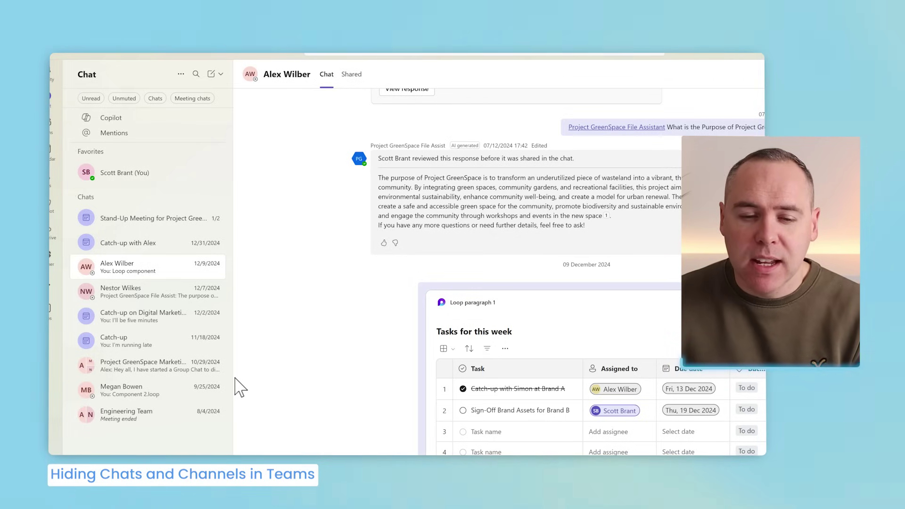
# Search for the contact whose chat was hidden, open the conversation and show its hidden chat history
pyautogui.click(428, 54)
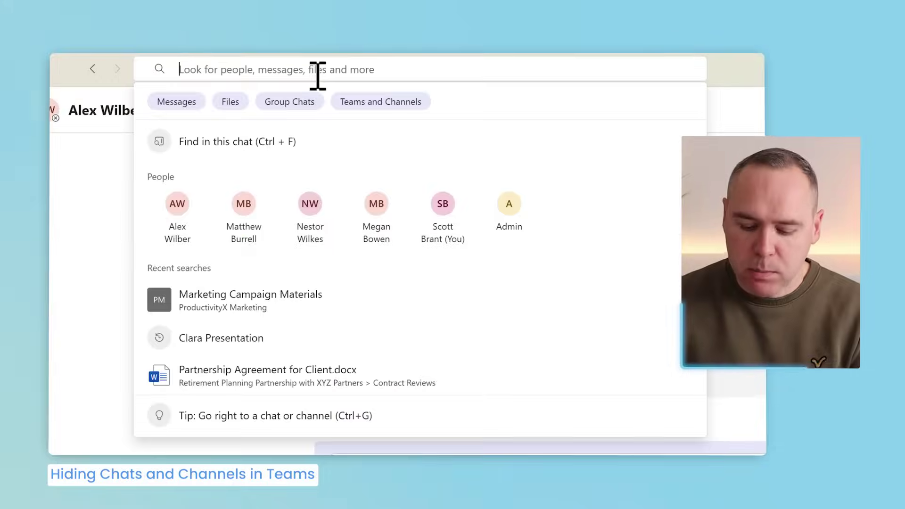
pyautogui.write('Matthew')
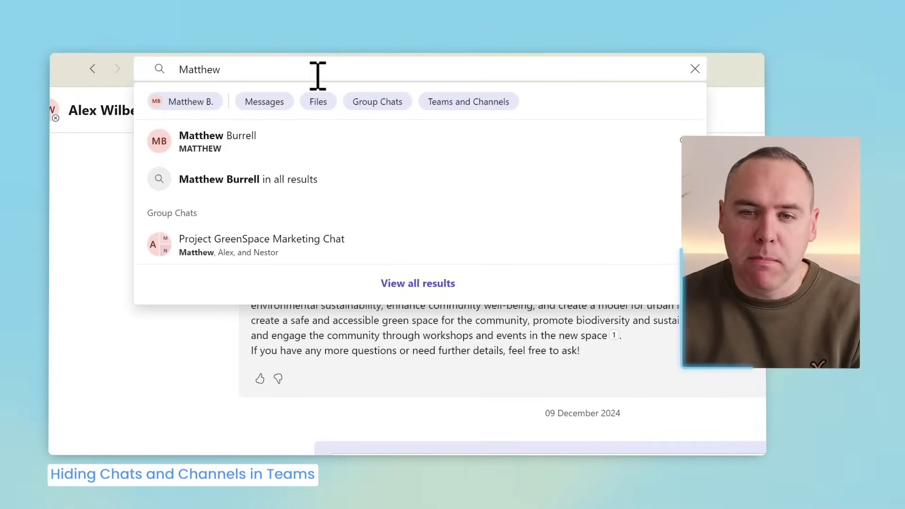
pyautogui.click(281, 147)
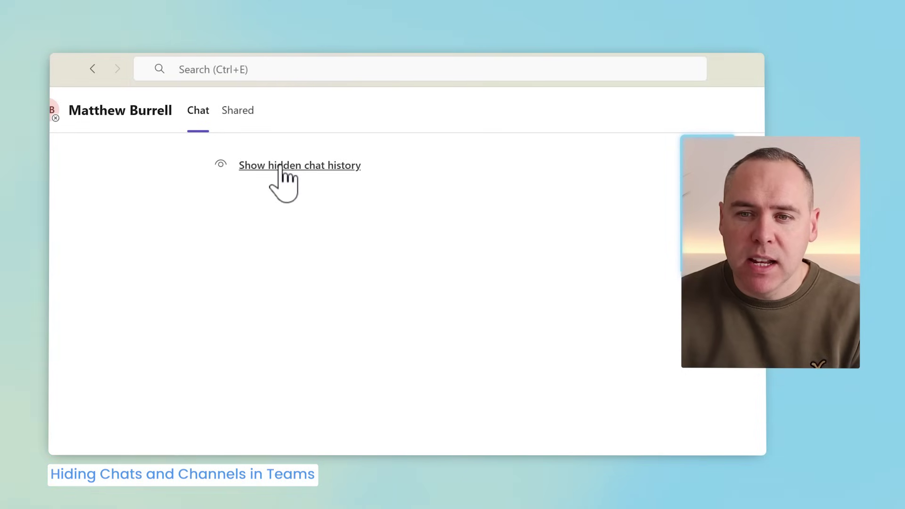
pyautogui.click(281, 166)
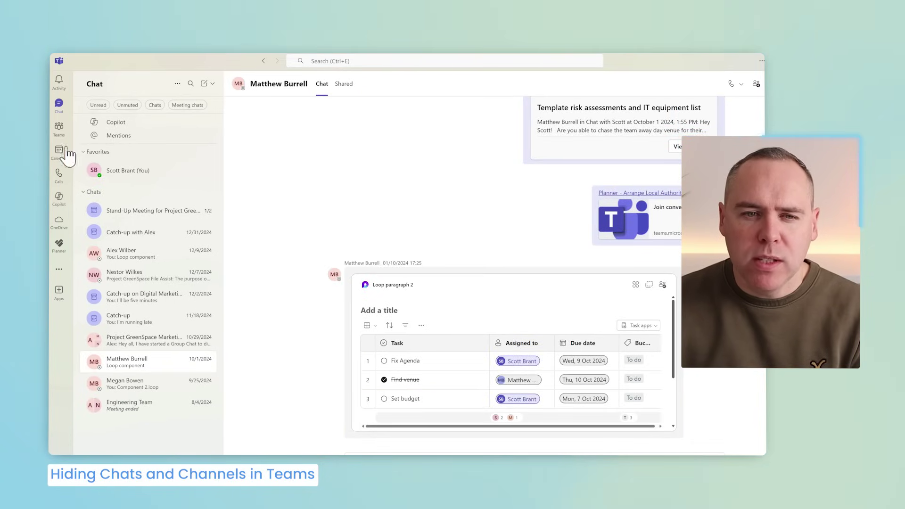
# Switch to the teams list and start hiding inactive channels from the Chats and channels settings
pyautogui.click(59, 127)
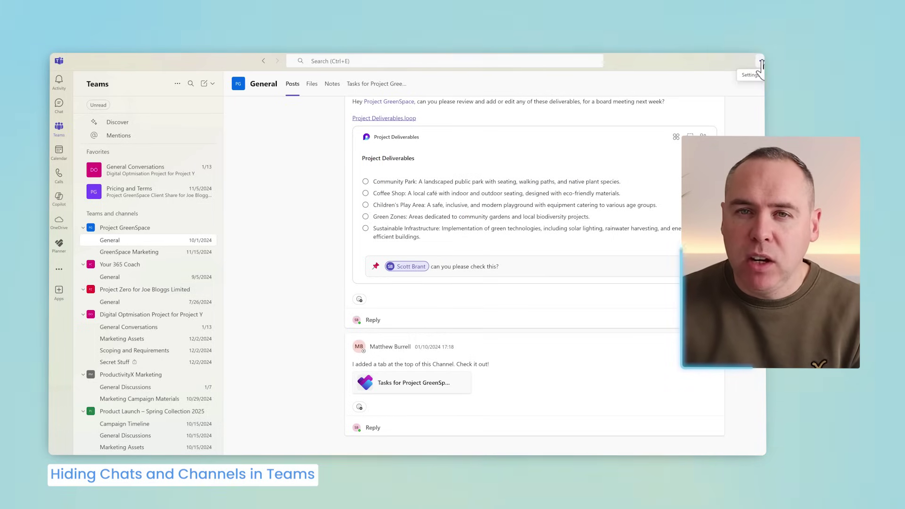
pyautogui.click(760, 63)
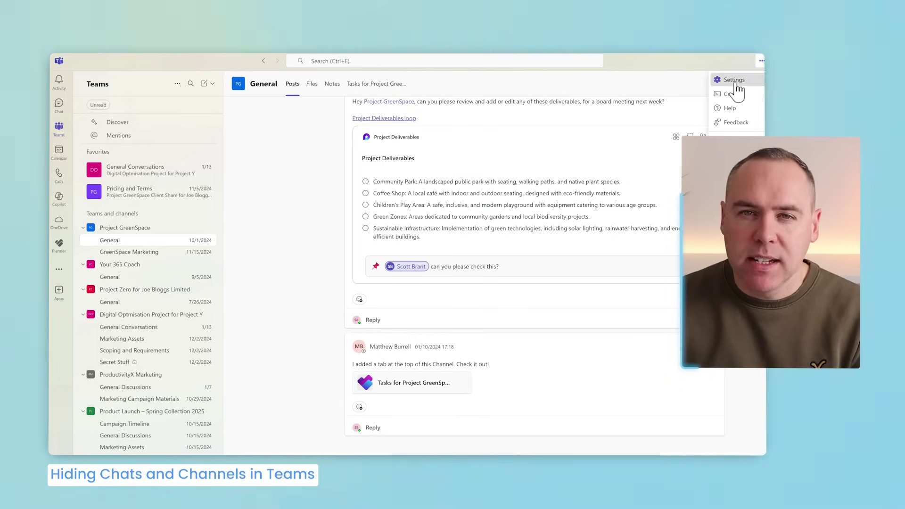
pyautogui.click(738, 77)
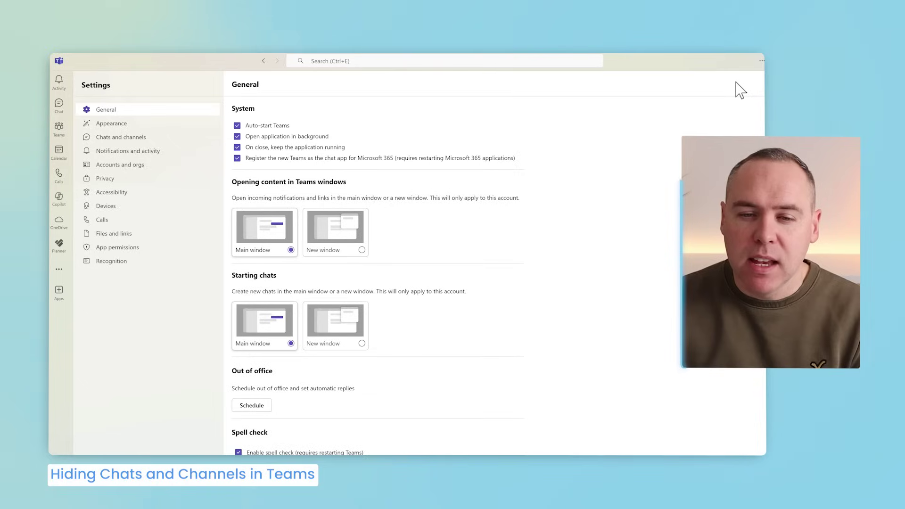
pyautogui.click(133, 136)
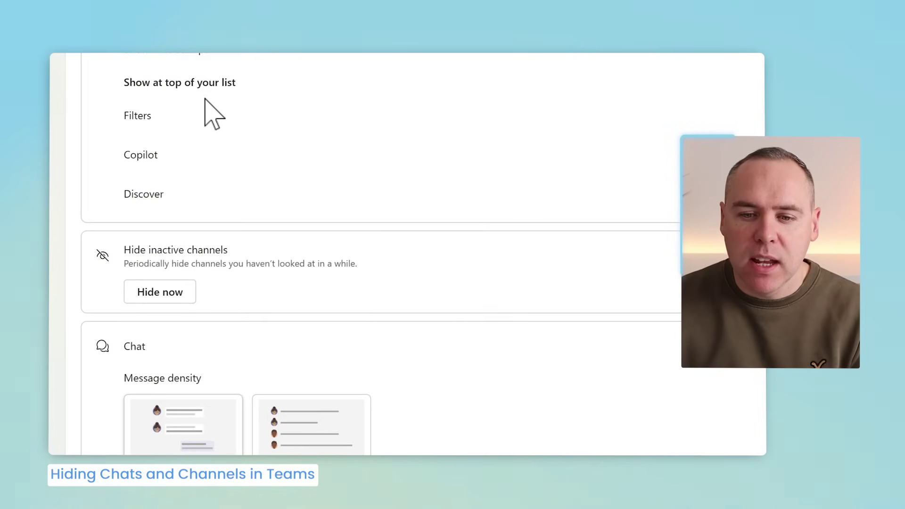
pyautogui.scroll(-3, 210, 126)
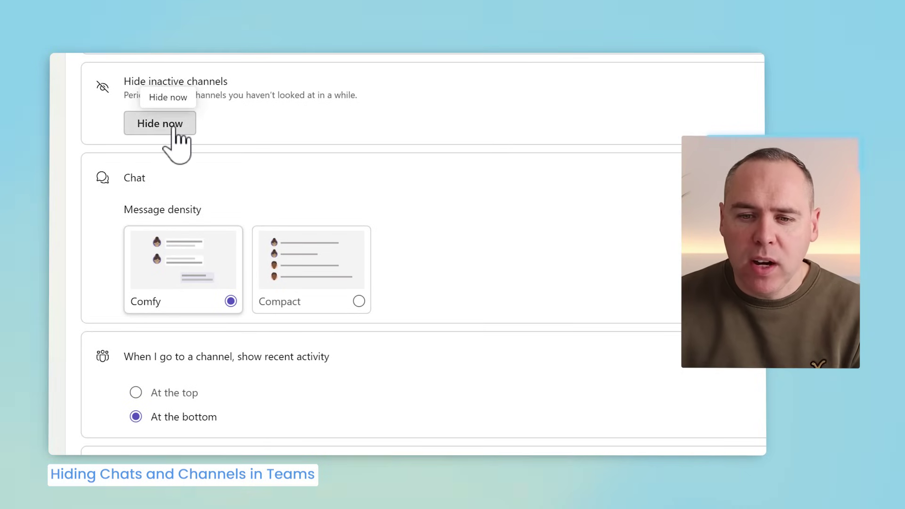
pyautogui.click(177, 130)
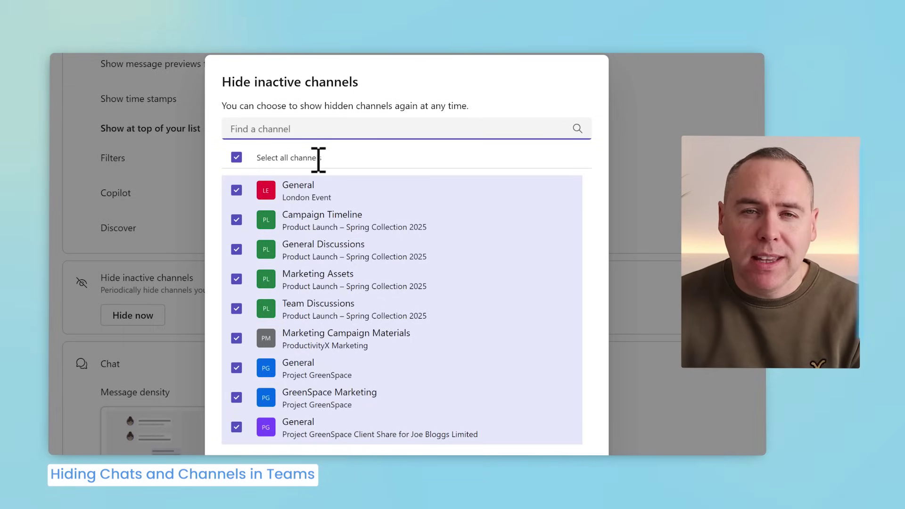
# Deselect the General channel of Project GreenSpace Client Share and hide the inactive channels that remain selected
pyautogui.scroll(3, 509, 407)
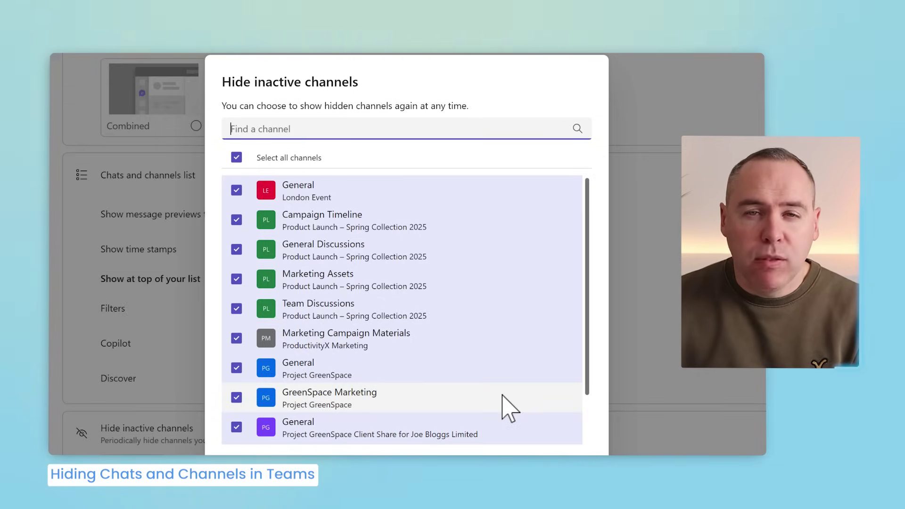
pyautogui.click(236, 426)
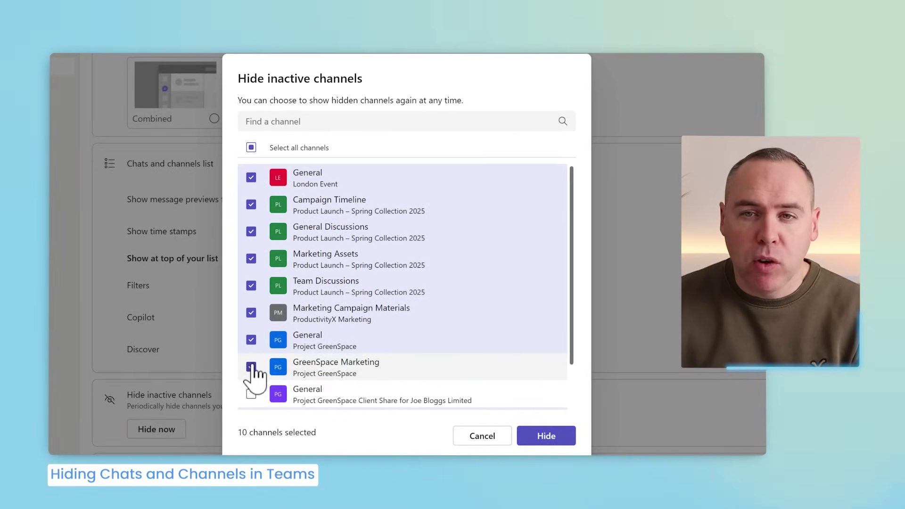
pyautogui.click(554, 440)
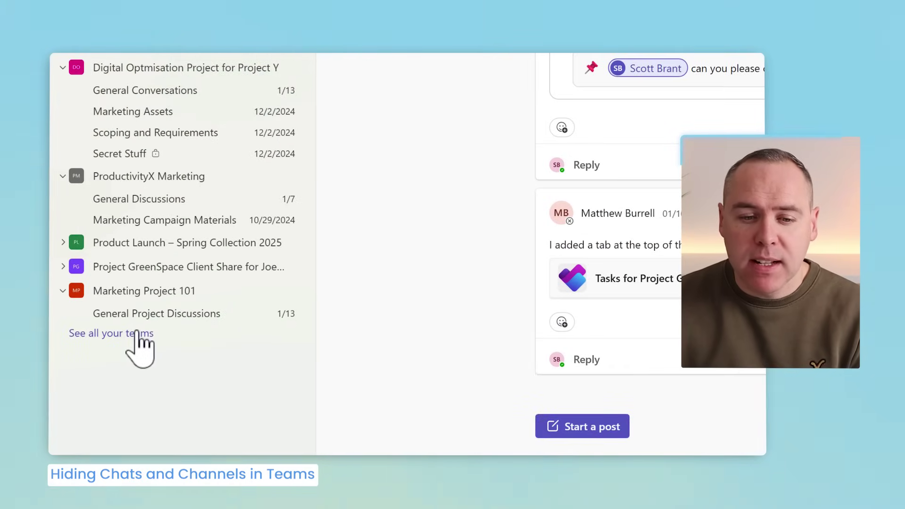
# Show the hidden General channel of the London Event team again from the full list of teams
pyautogui.click(138, 333)
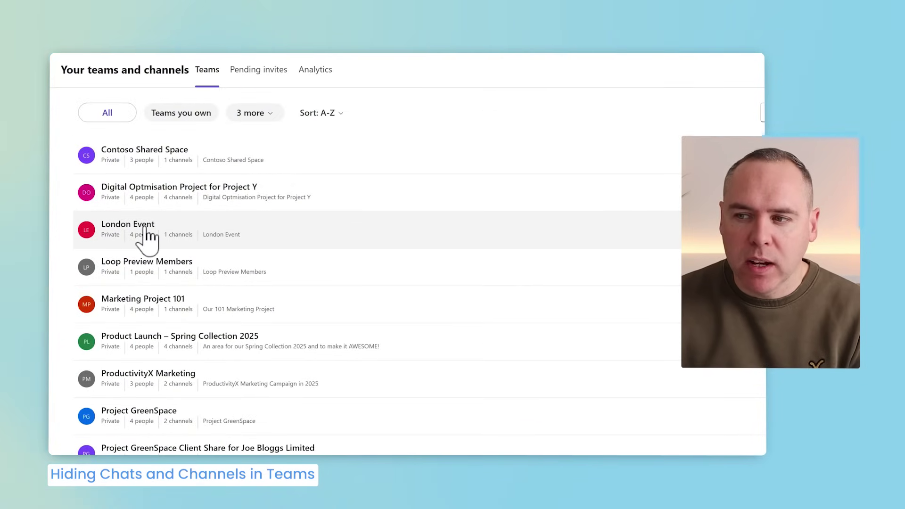
pyautogui.click(185, 250)
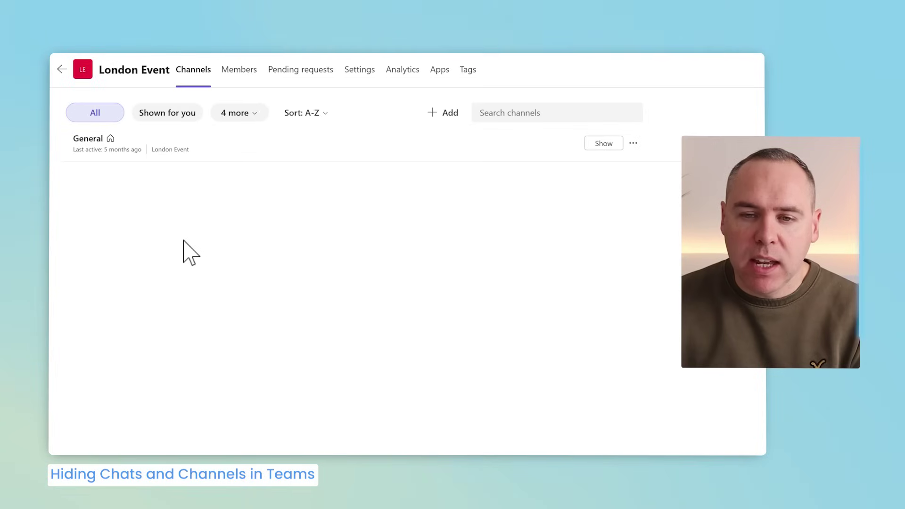
pyautogui.moveTo(85, 141)
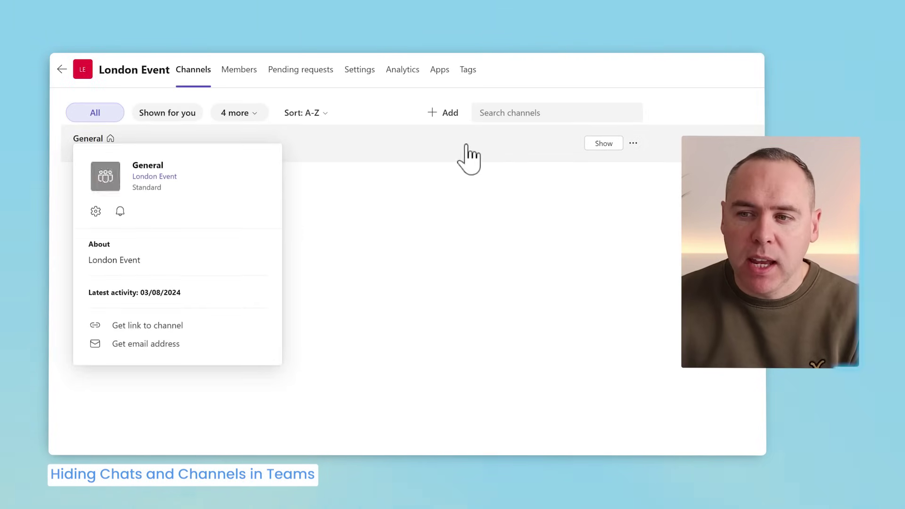
pyautogui.click(598, 144)
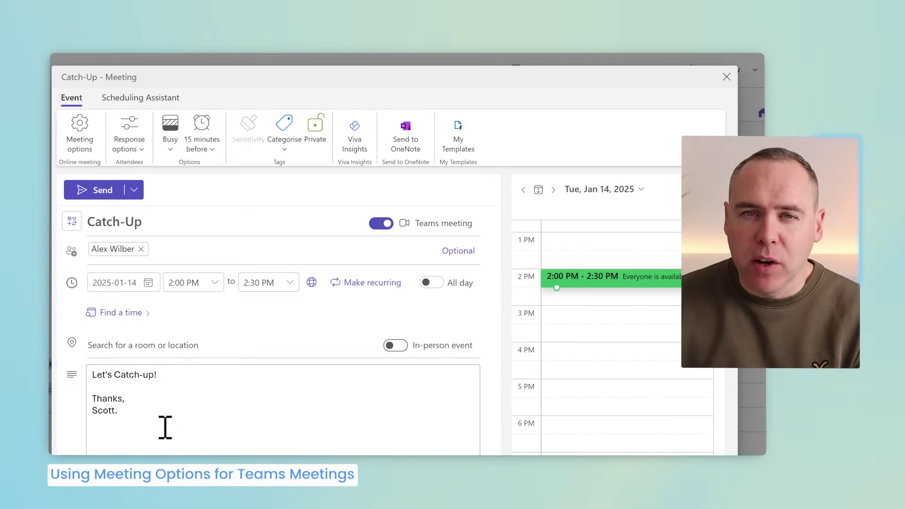
# Open the Catch-Up meeting's options and examine the meeting access settings and the choices for who can present
pyautogui.click(87, 147)
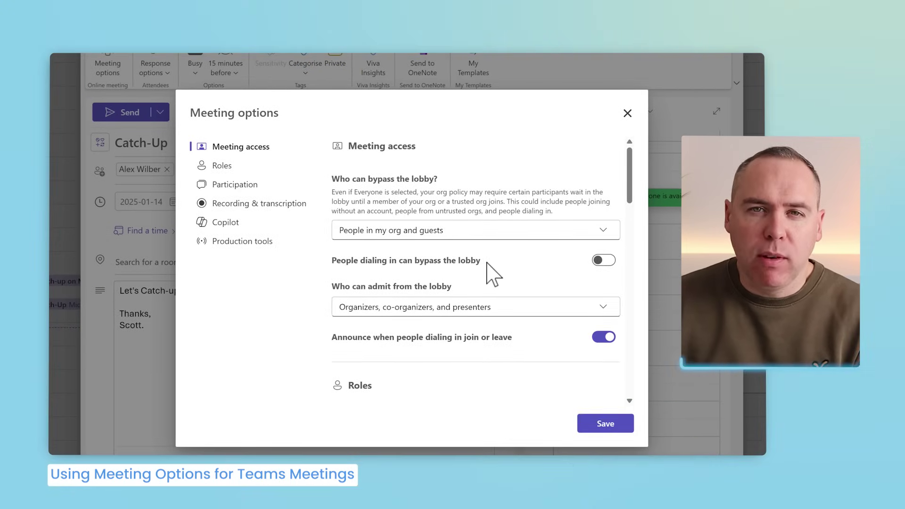
pyautogui.scroll(-4, 464, 316)
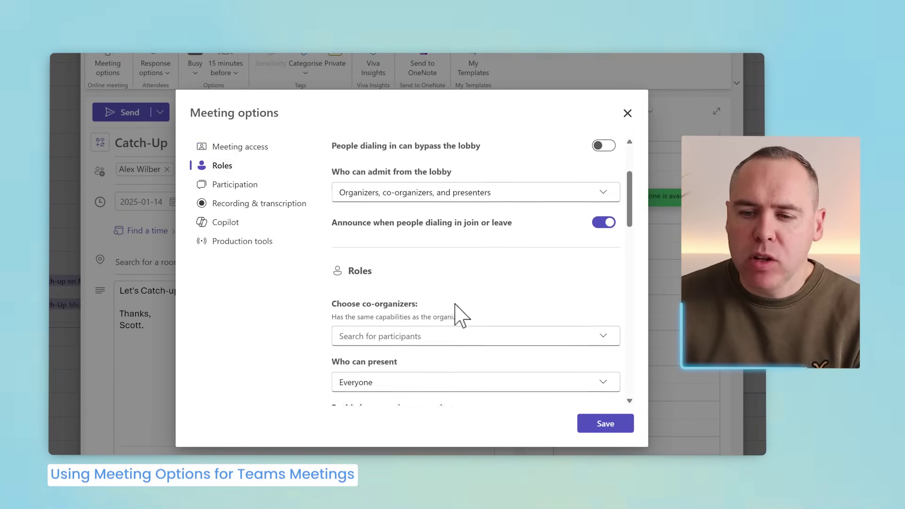
pyautogui.scroll(-2, 461, 315)
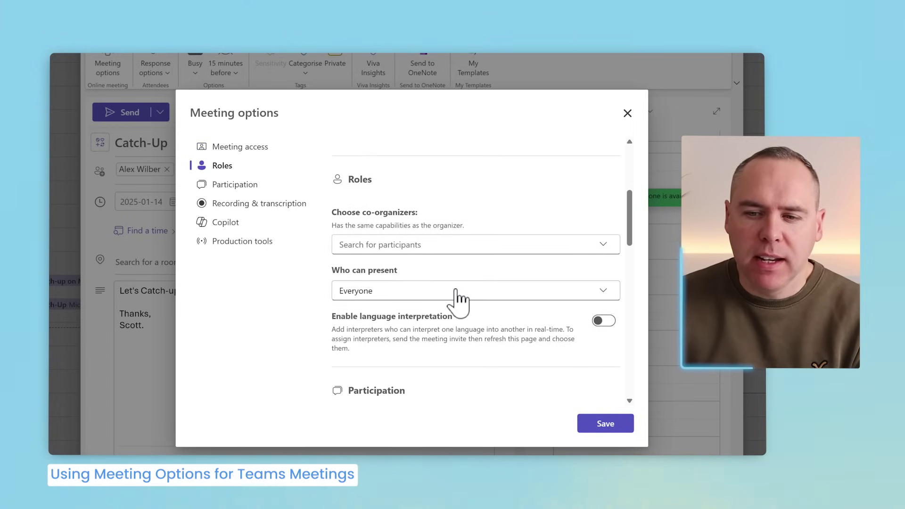
pyautogui.click(456, 293)
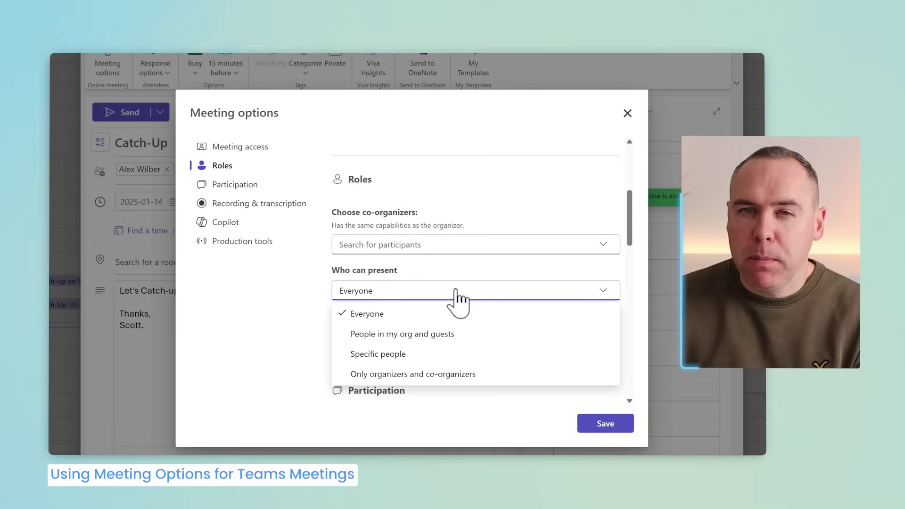
pyautogui.click(313, 330)
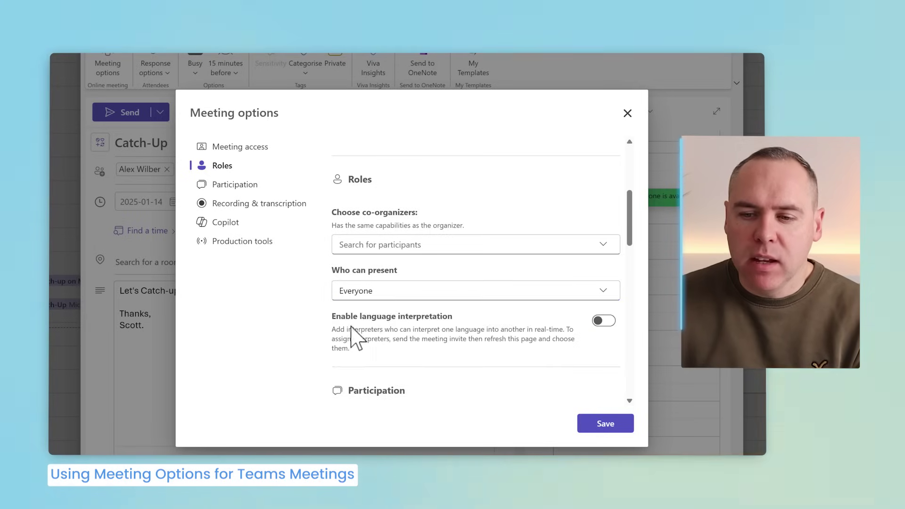
# Examine the attendee participation settings and the available Meeting chat choices for the Catch-Up meeting
pyautogui.scroll(-4, 377, 337)
pyautogui.scroll(-2, 420, 329)
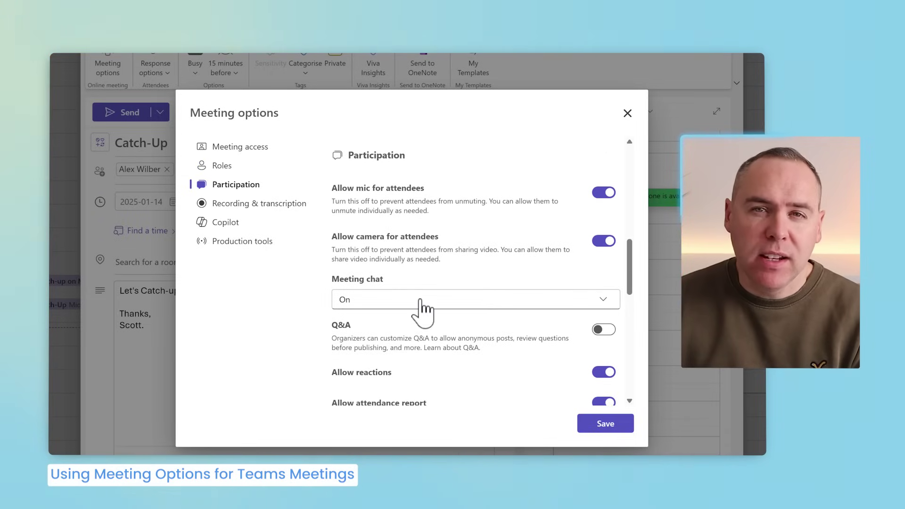
pyautogui.click(421, 302)
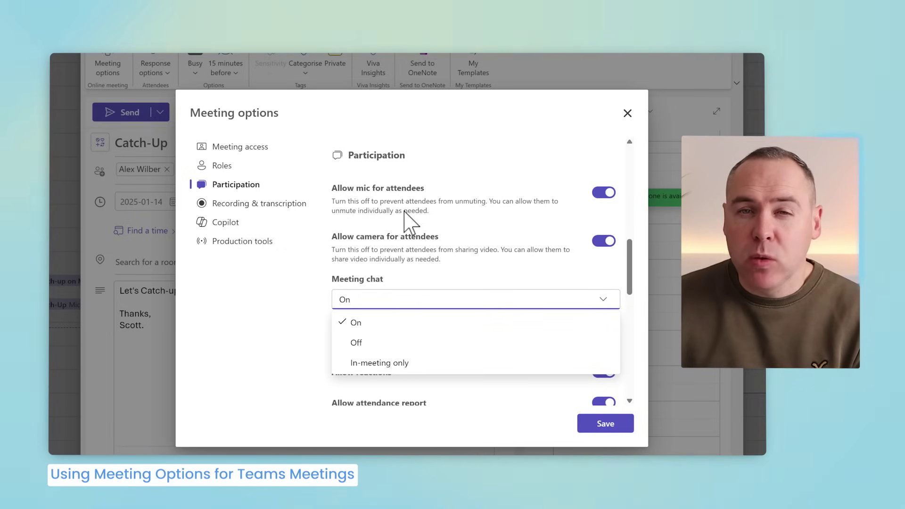
pyautogui.click(418, 289)
# Allow Copilot during and after the Catch-Up meeting in its meeting options
pyautogui.scroll(-7, 415, 287)
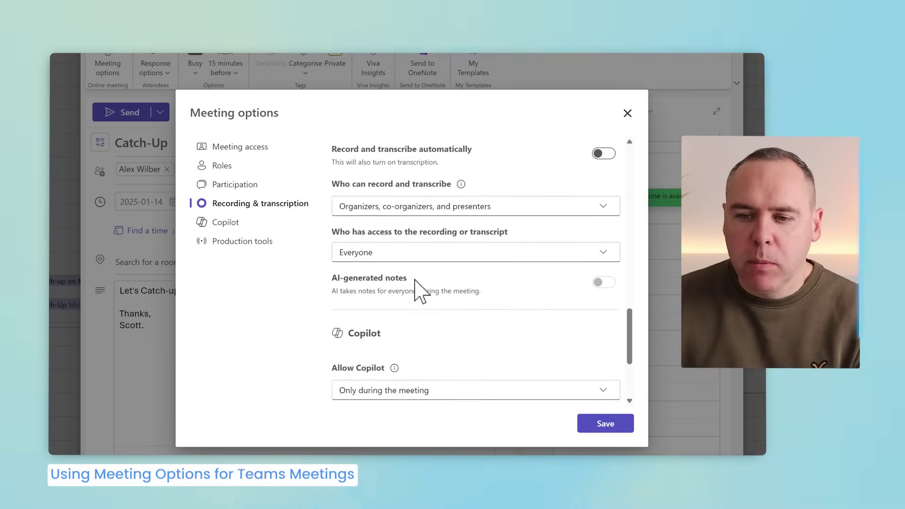
pyautogui.scroll(-4, 418, 287)
pyautogui.click(416, 266)
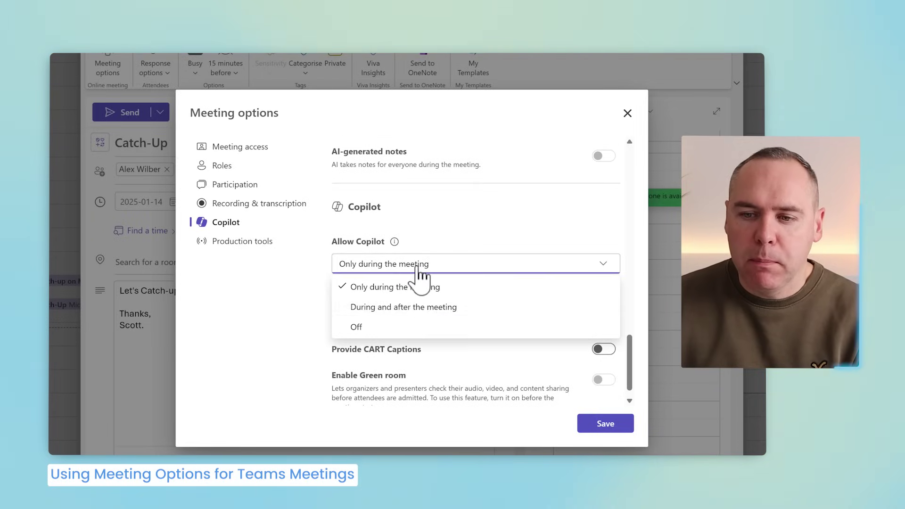
pyautogui.click(424, 308)
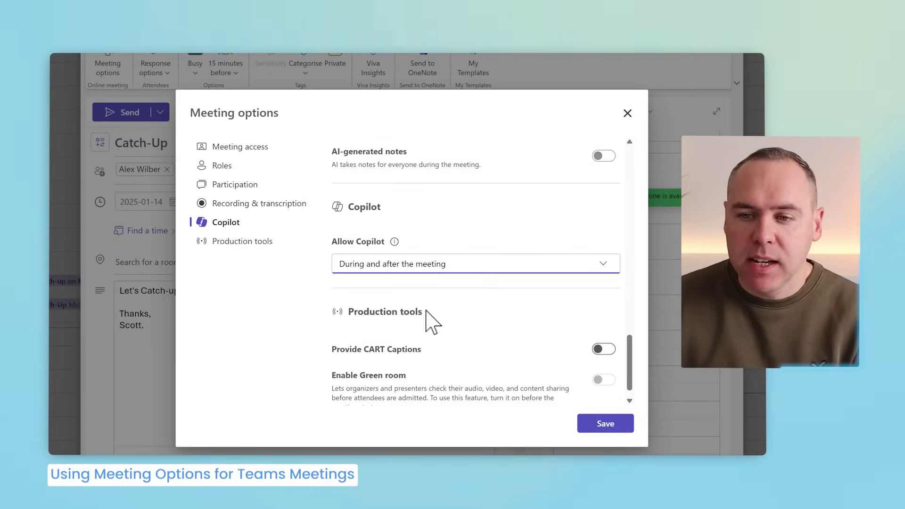
# Turn on AI-generated notes and automatic recording and transcription for the Catch-Up meeting
pyautogui.scroll(2, 543, 254)
pyautogui.click(605, 225)
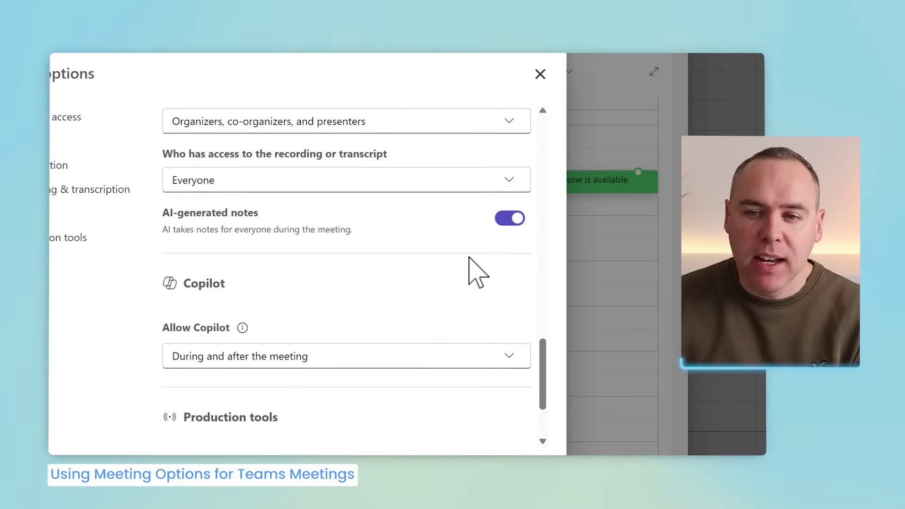
pyautogui.scroll(2, 469, 257)
pyautogui.scroll(2, 467, 261)
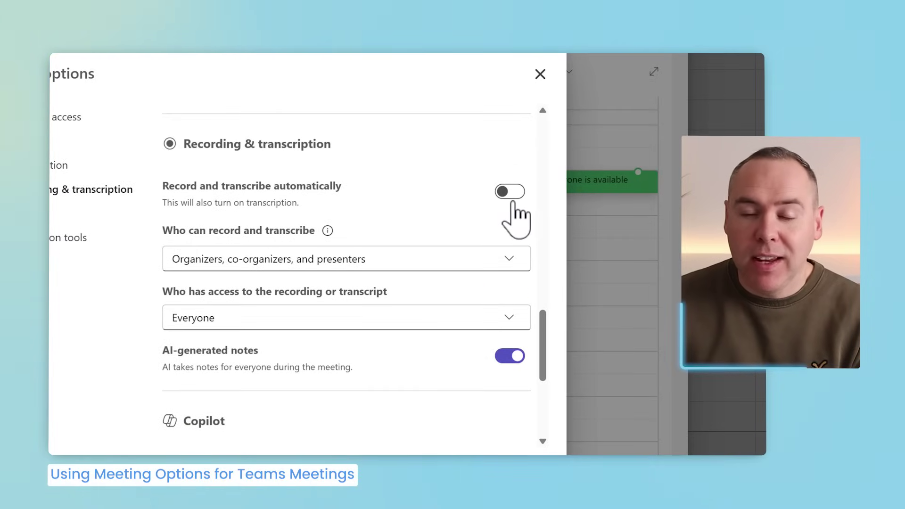
pyautogui.click(518, 212)
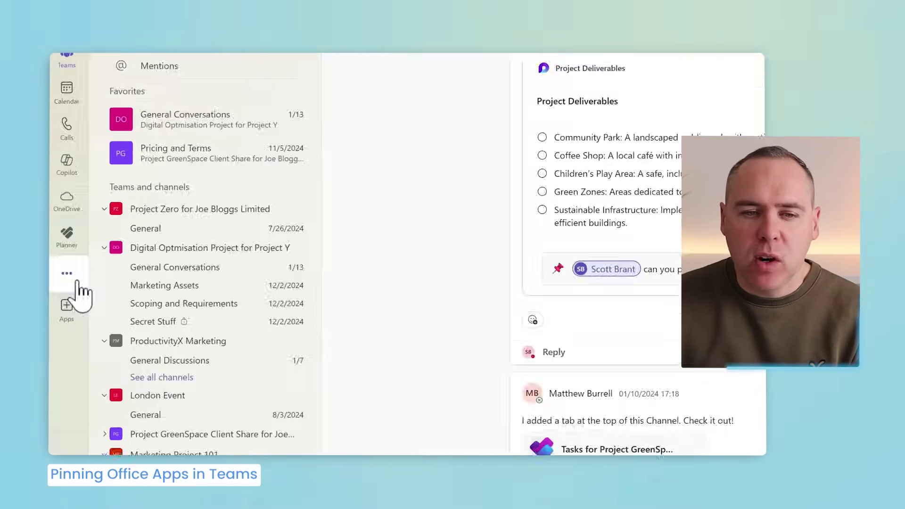
# Find the Word app by searching for Word, open it and pin it to the Teams app bar
pyautogui.click(61, 296)
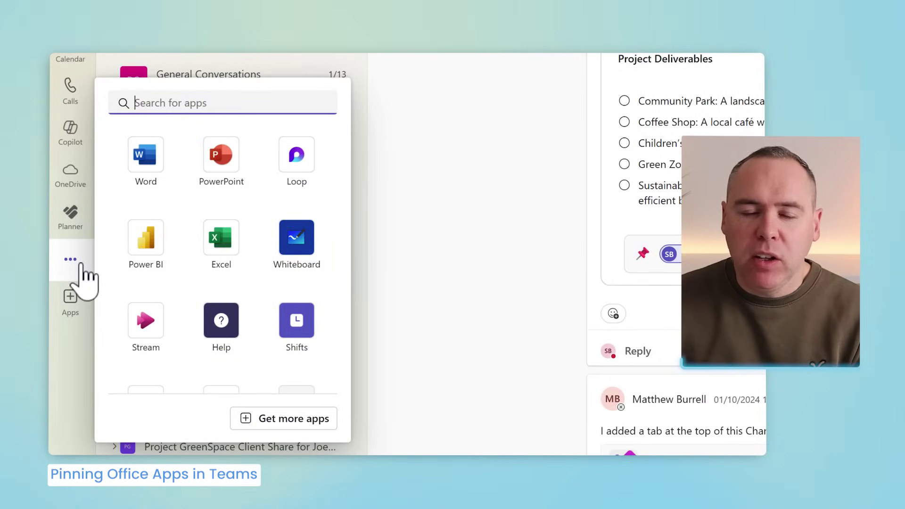
pyautogui.write('Word')
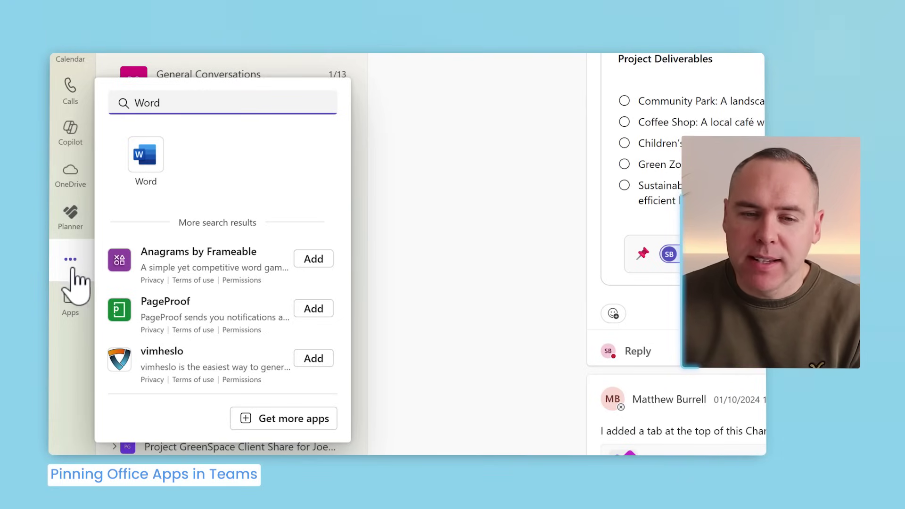
pyautogui.click(157, 165)
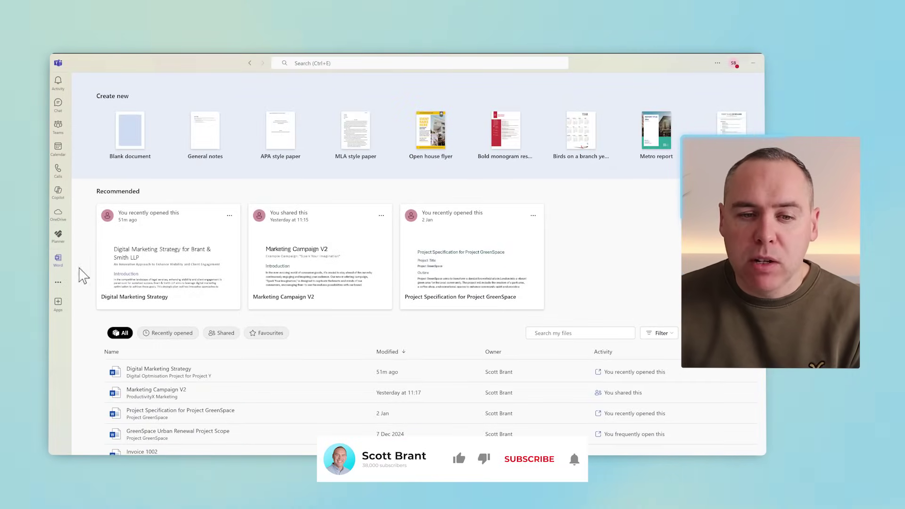
pyautogui.rightClick(62, 270)
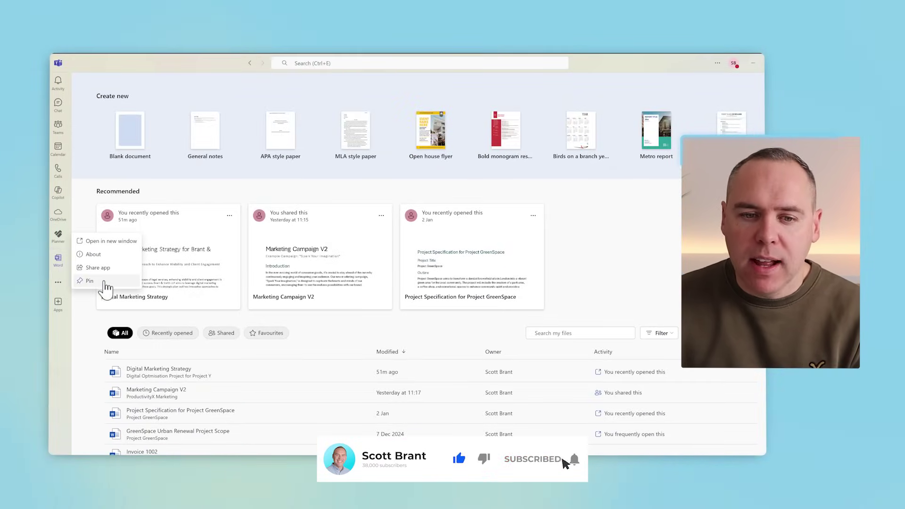
pyautogui.click(90, 338)
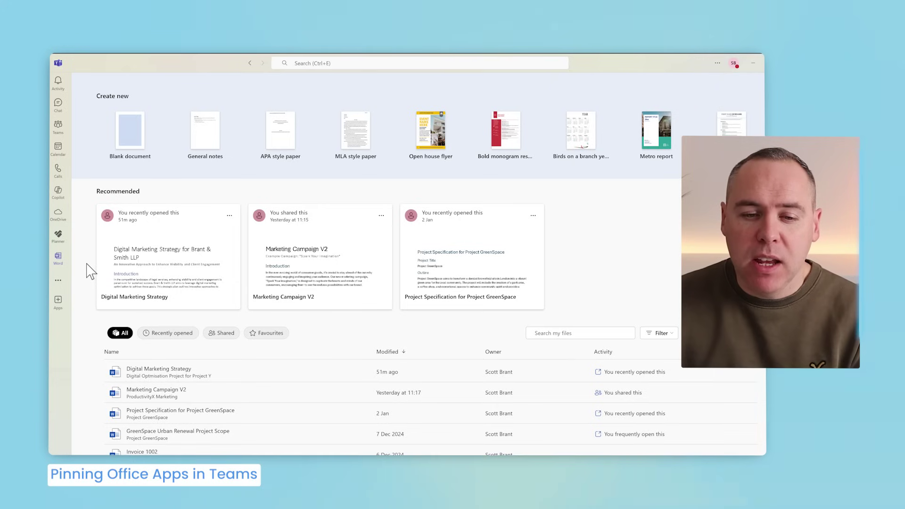
# Open the Digital Marketing Strategy document from the Word file list, and start a new blank document
pyautogui.scroll(-1, 127, 314)
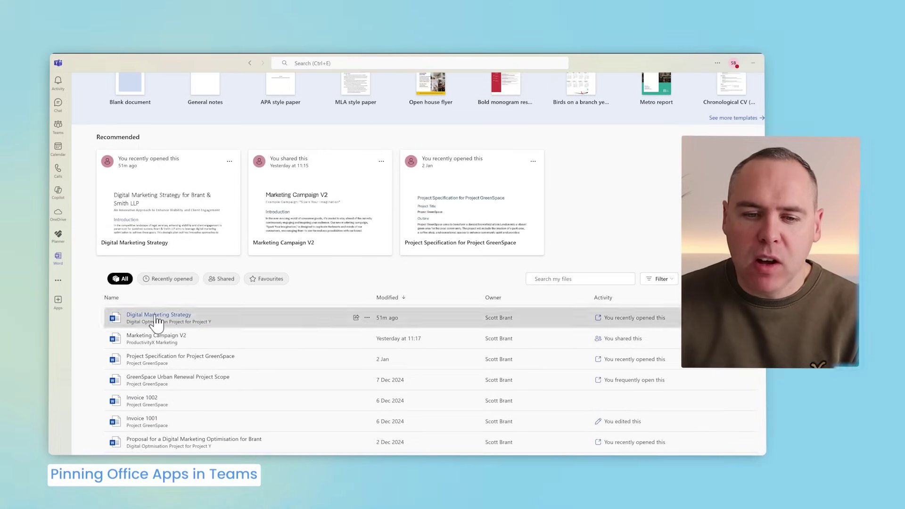
pyautogui.click(157, 320)
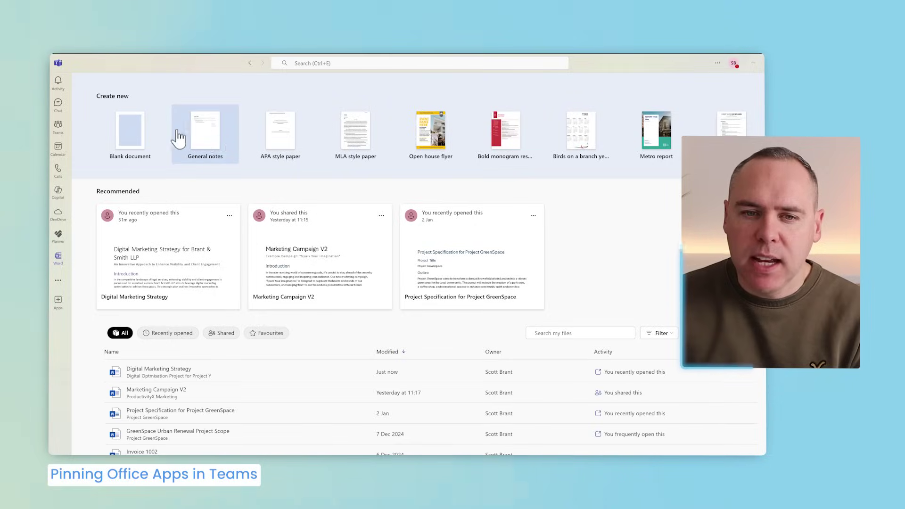
pyautogui.click(143, 136)
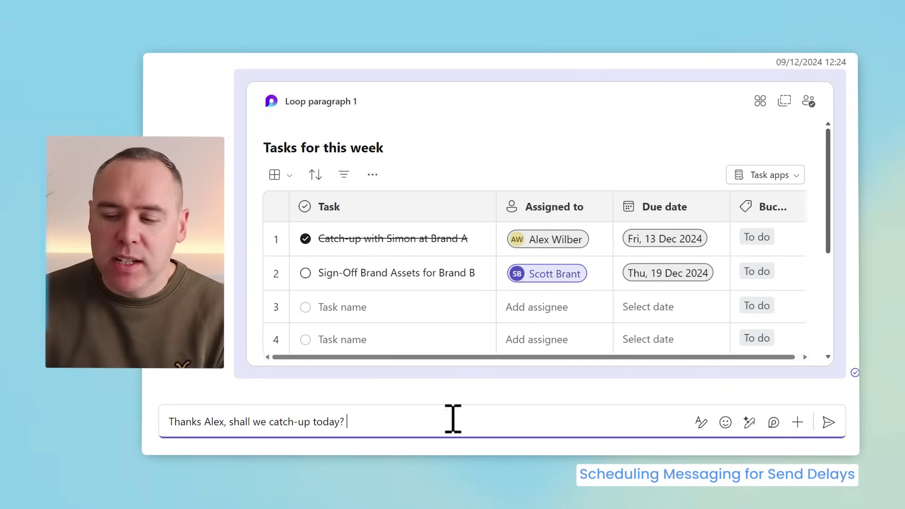
# Schedule the drafted catch-up message for delivery on 15 January at 09:00 and send it
pyautogui.rightClick(829, 424)
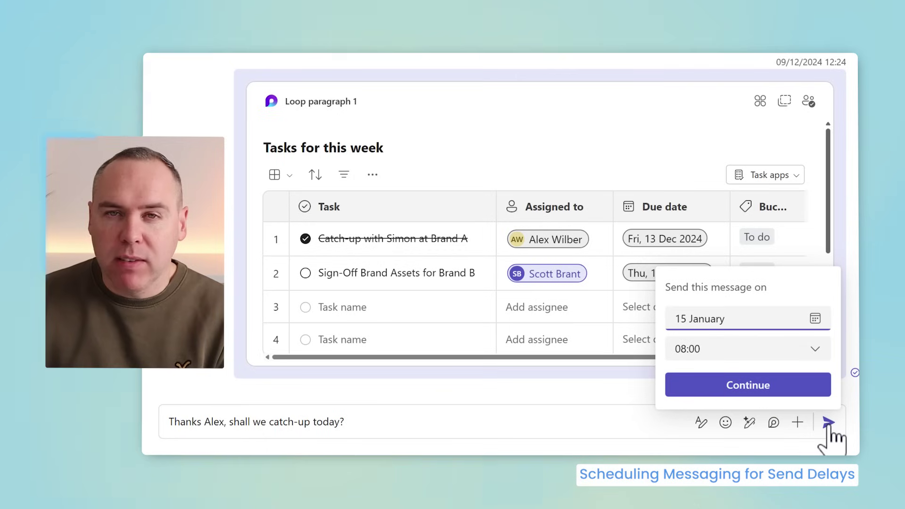
pyautogui.click(815, 319)
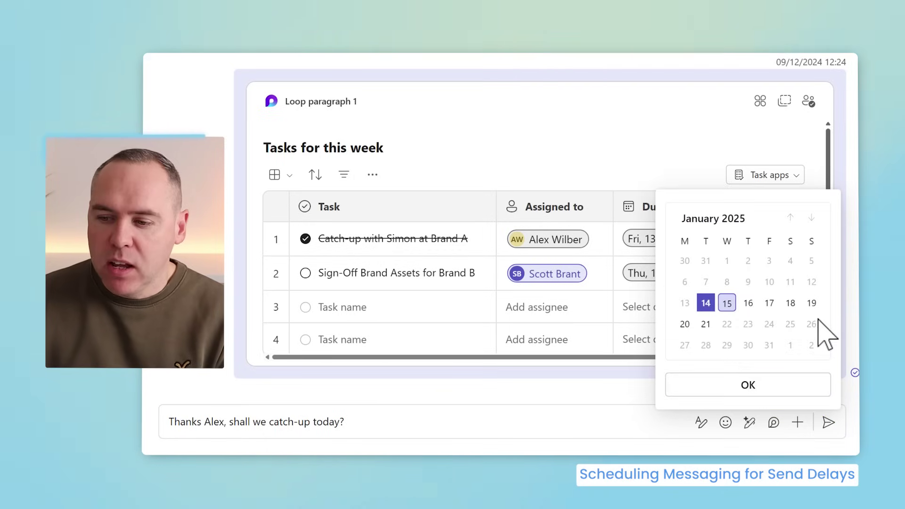
pyautogui.click(727, 303)
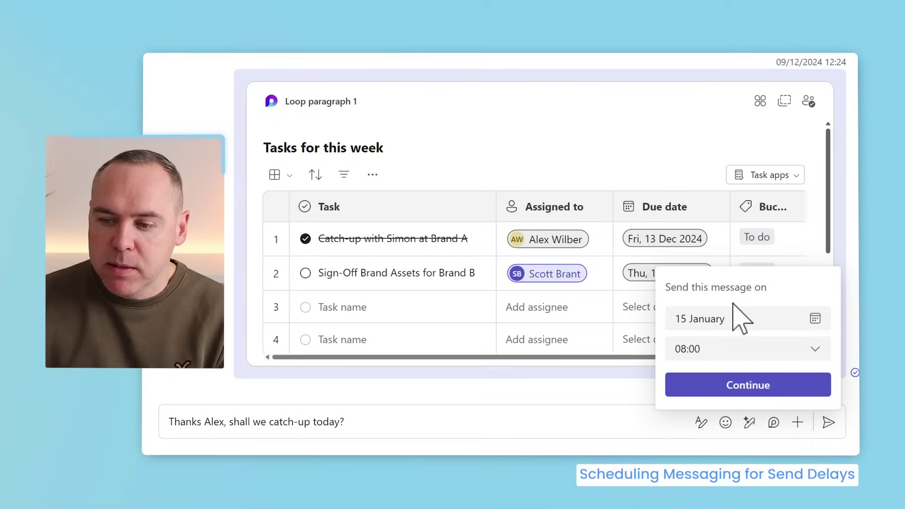
pyautogui.click(729, 354)
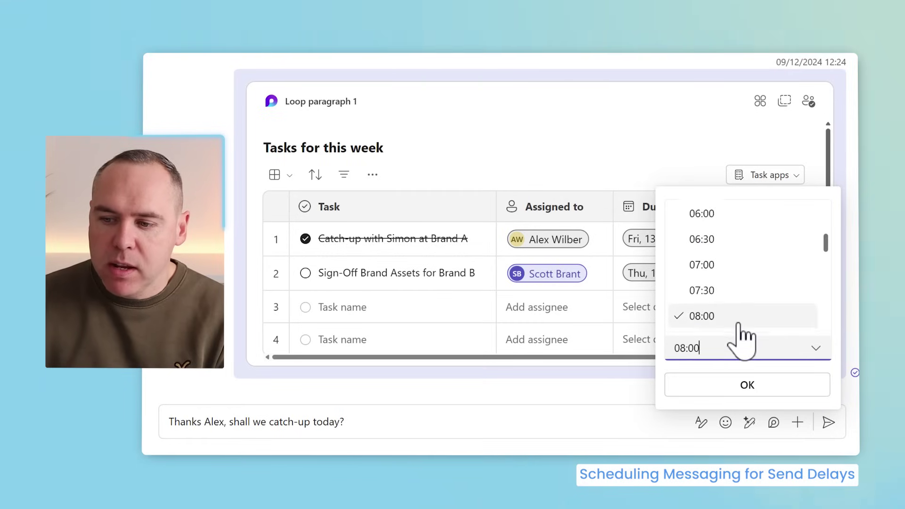
pyautogui.scroll(-3, 737, 303)
pyautogui.click(725, 241)
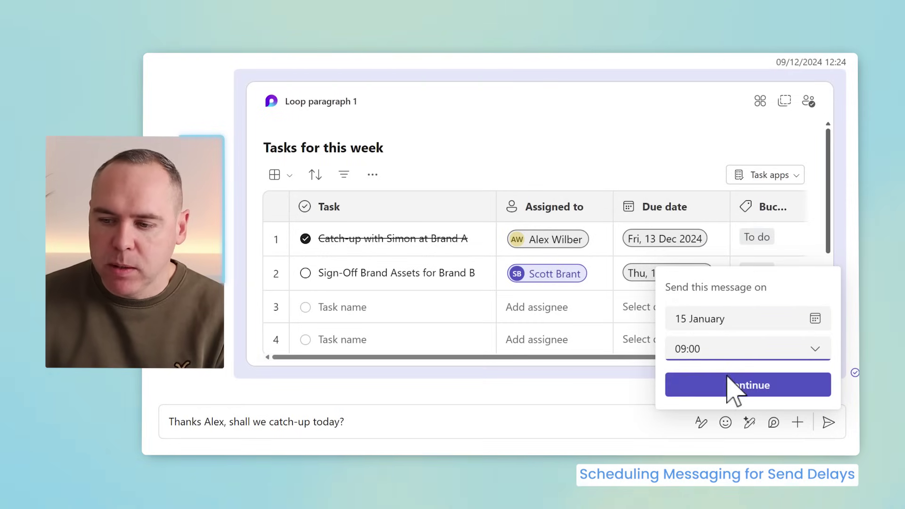
pyautogui.click(728, 391)
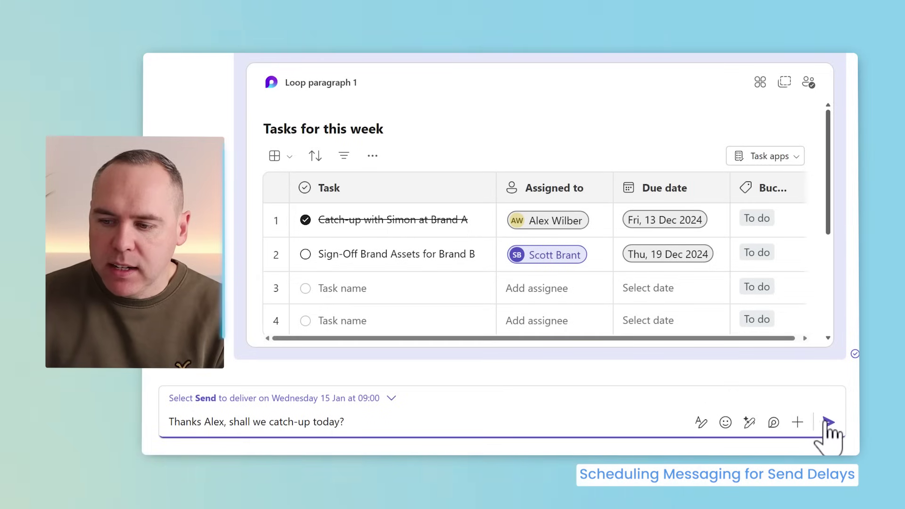
pyautogui.click(828, 422)
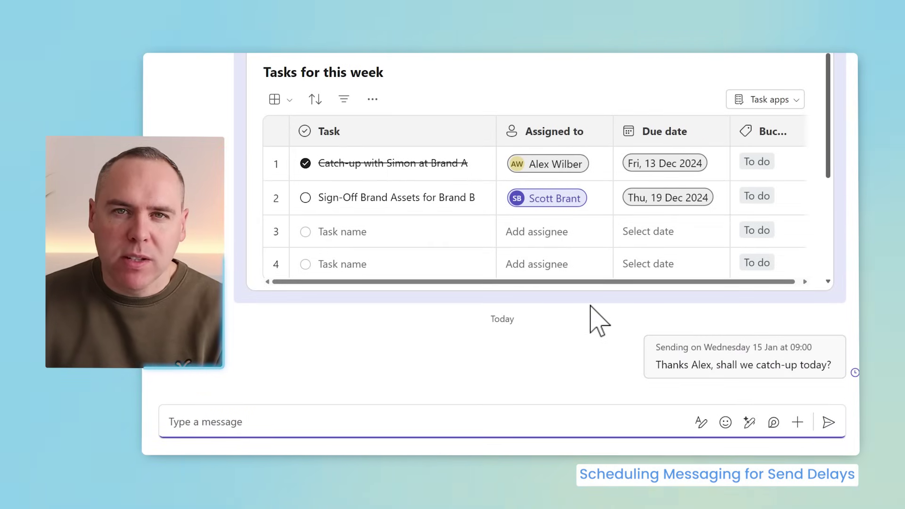
# Open the scheduled catch-up message for editing and examine its delivery date and time options
pyautogui.moveTo(741, 347)
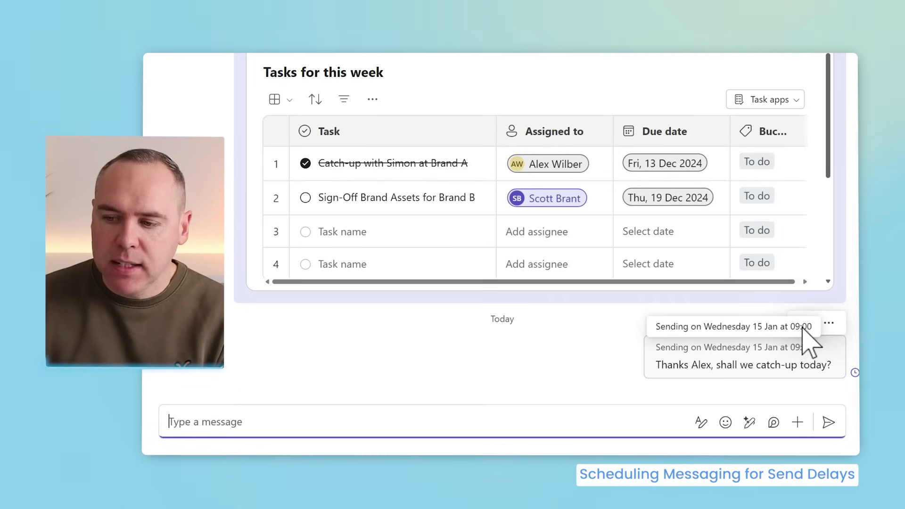
pyautogui.click(804, 323)
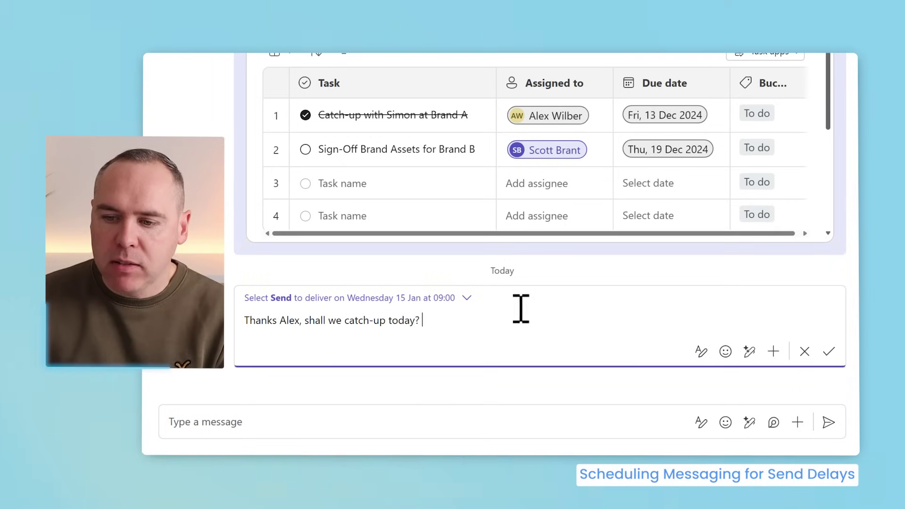
pyautogui.click(467, 298)
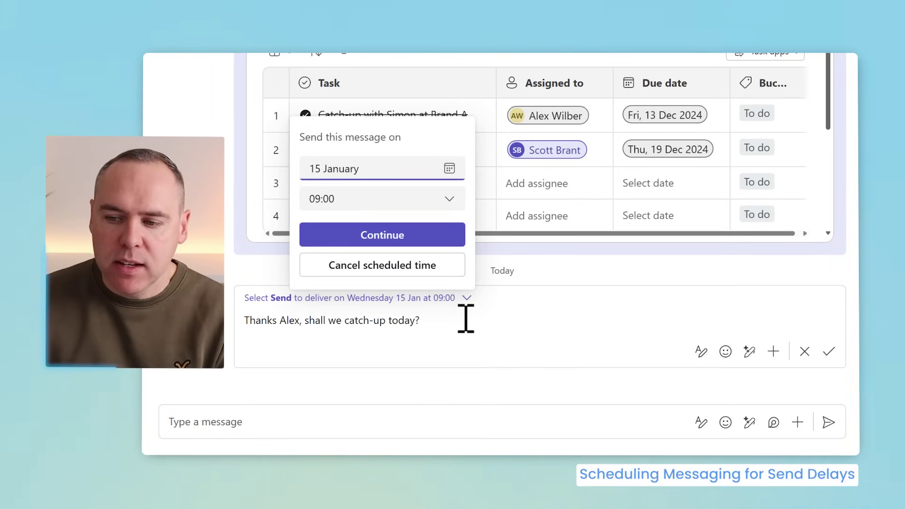
pyautogui.click(465, 318)
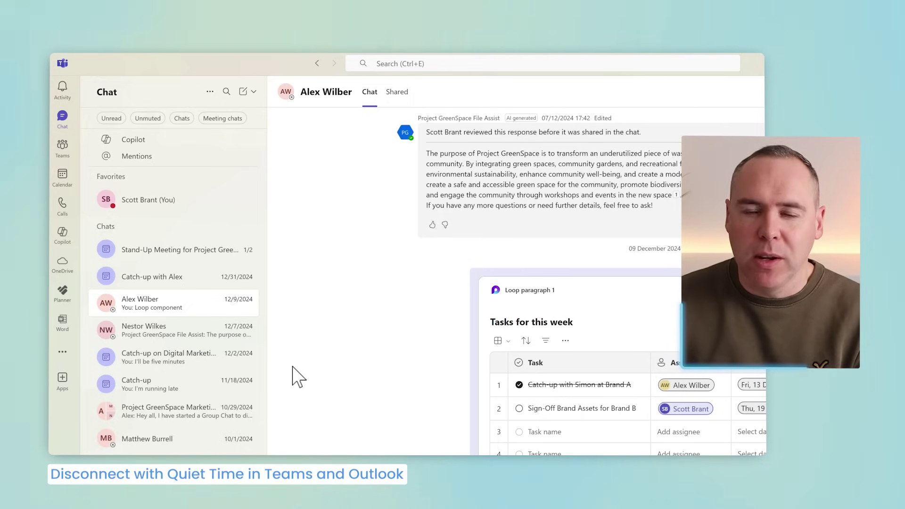
# Find the Viva Insights app by searching for Insights and open it
pyautogui.click(62, 356)
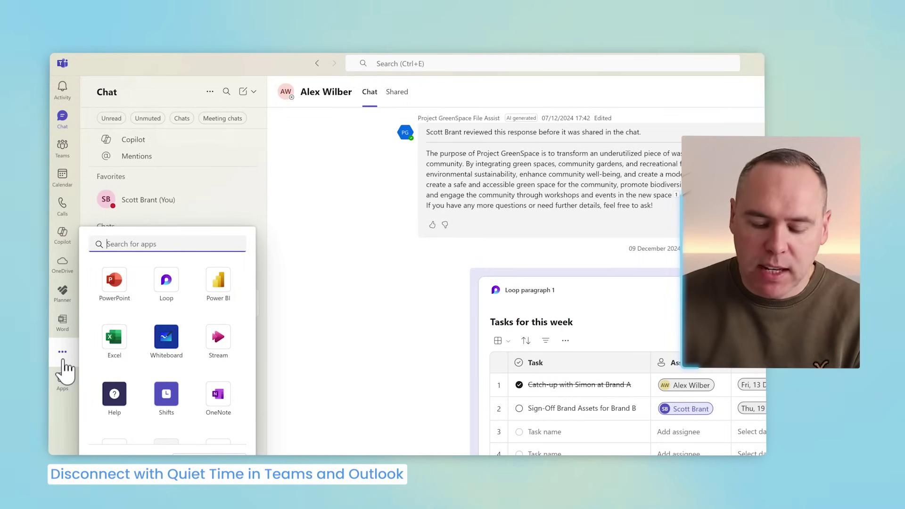
pyautogui.write('Insights')
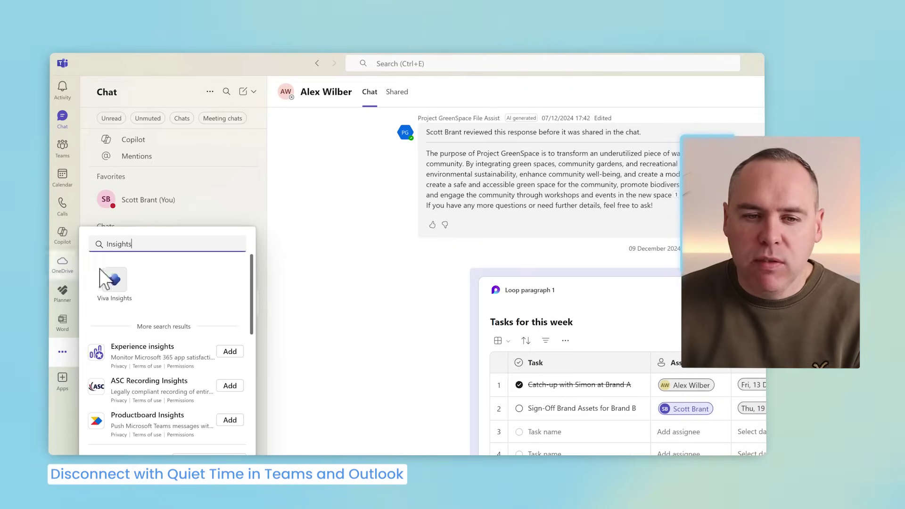
pyautogui.click(115, 288)
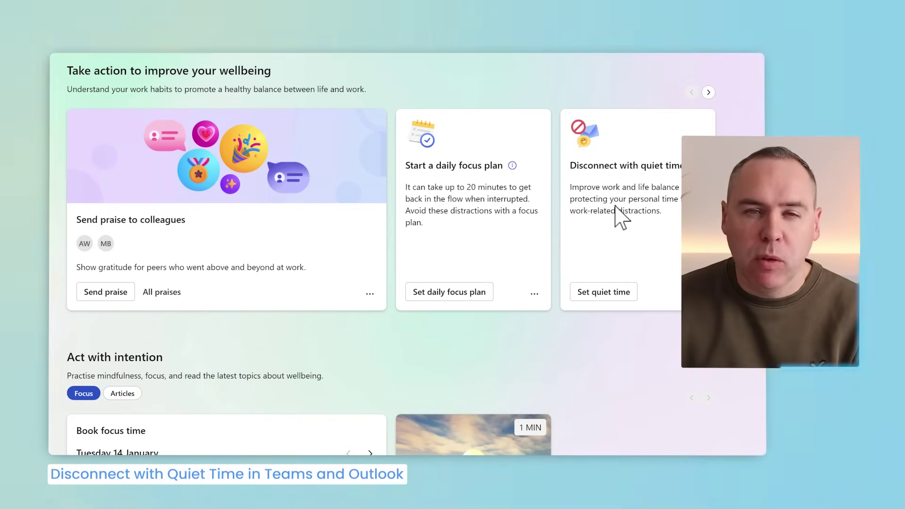
# Open the quiet time settings, exclude Friday from the muted hours and save the changes
pyautogui.click(606, 296)
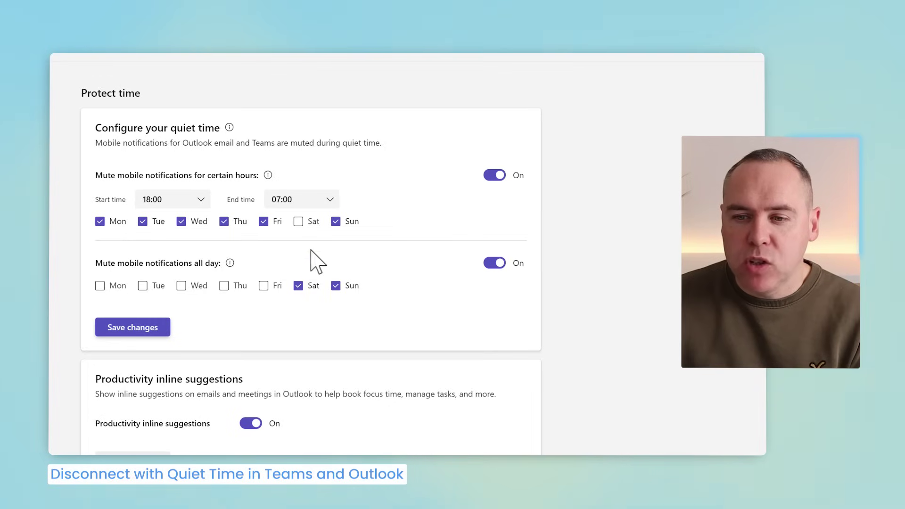
pyautogui.click(265, 222)
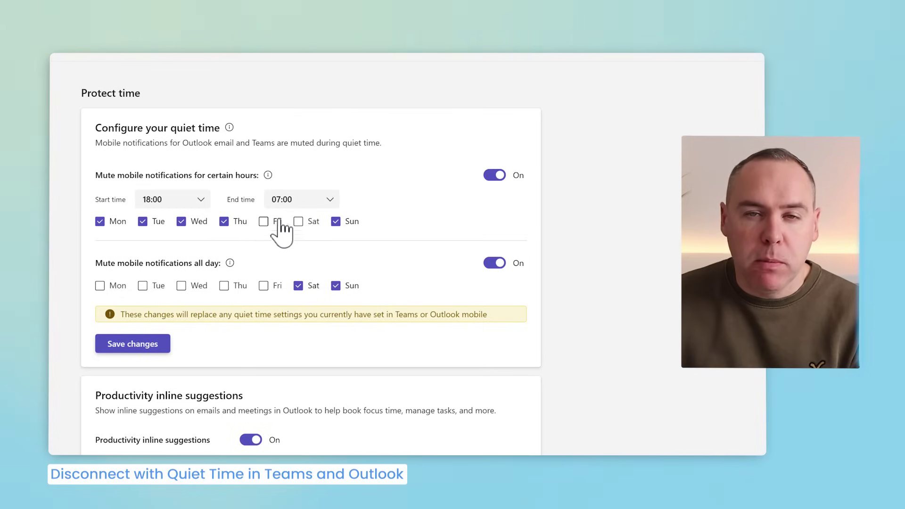
pyautogui.click(141, 347)
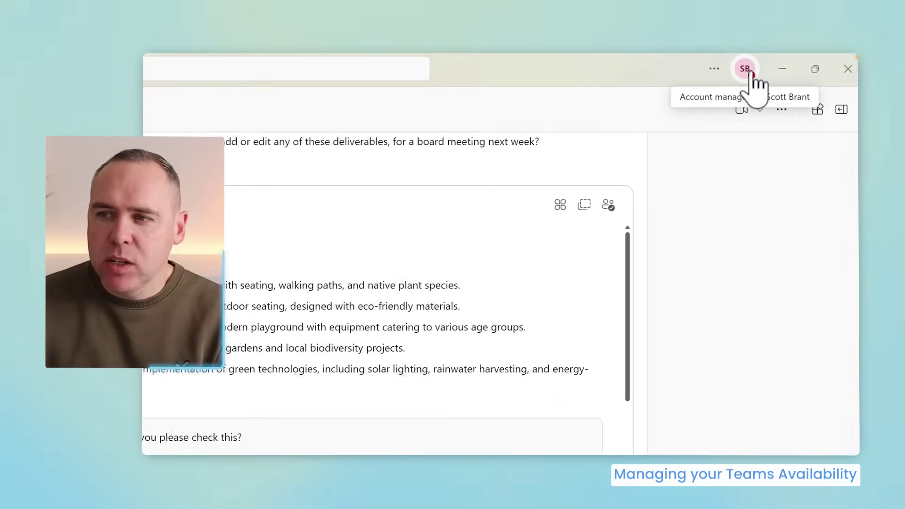
# Set status message "Thanks for your message, I am taking a study day today and will be back tomorrow at 9am." and show it when people message
pyautogui.click(748, 75)
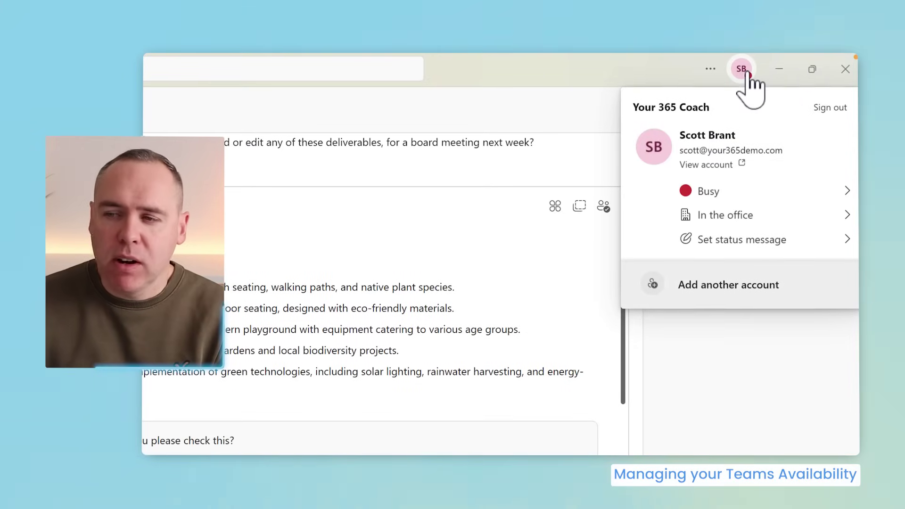
pyautogui.click(733, 240)
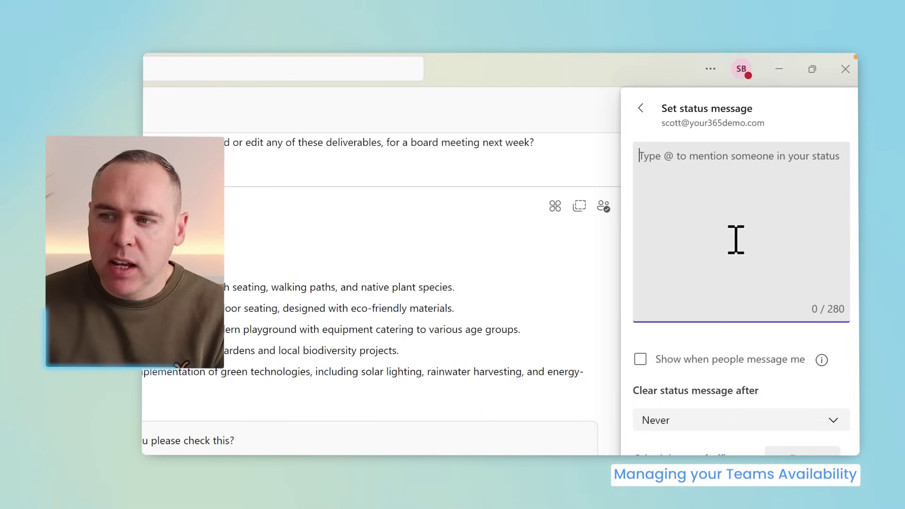
pyautogui.write('Thanks for your message, I am taking a study day today and will be back tomorrow at 9am.')
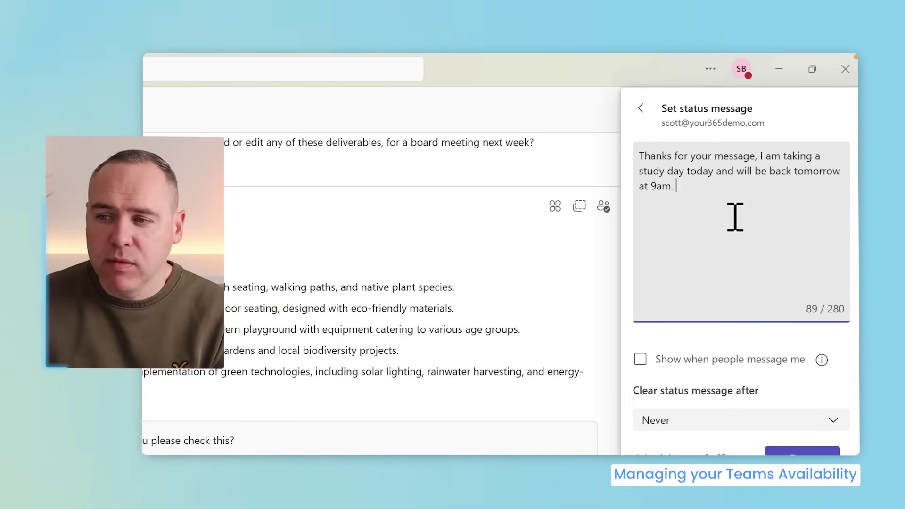
pyautogui.click(729, 363)
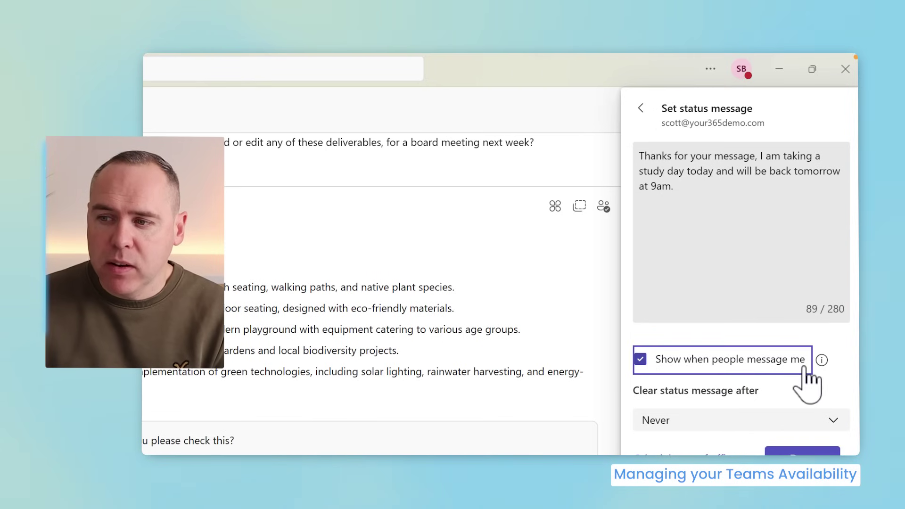
# Set the status message to clear at a customised time, Wed Jan 15 2025 at 09:00, and save it
pyautogui.click(712, 420)
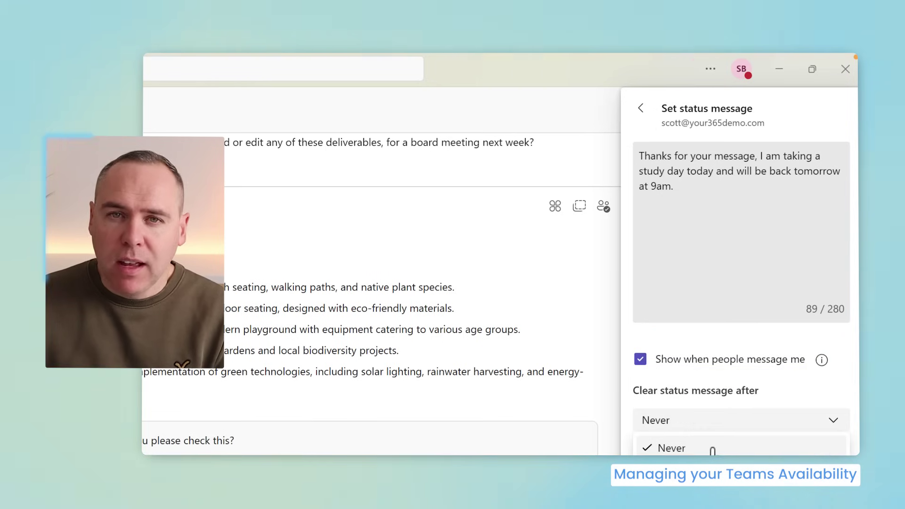
pyautogui.click(697, 450)
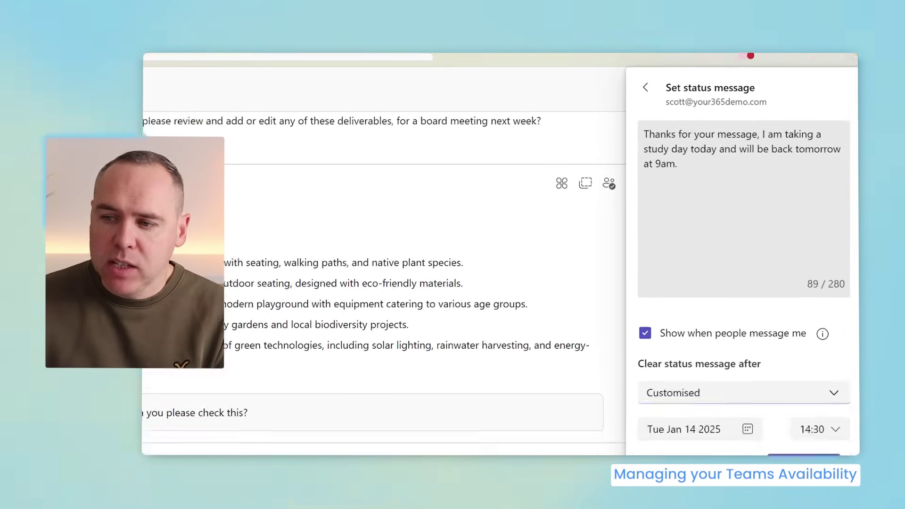
pyautogui.click(753, 331)
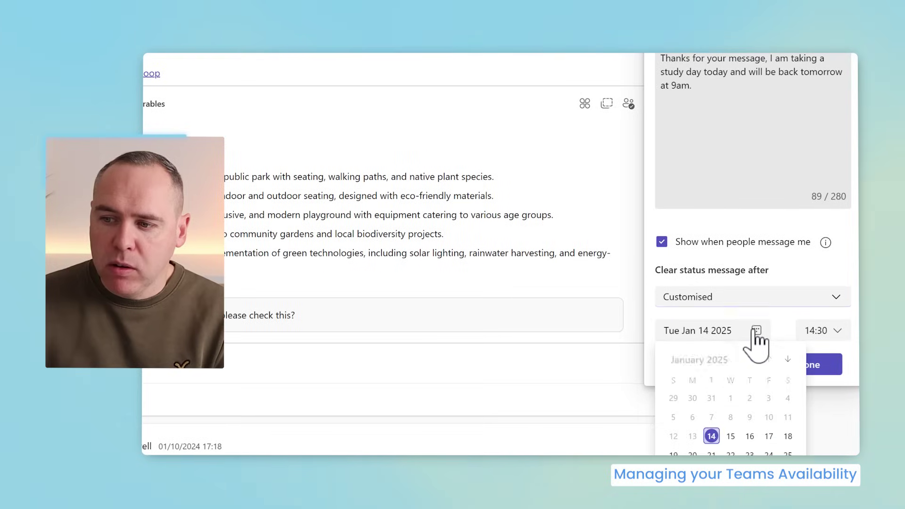
pyautogui.click(739, 436)
pyautogui.click(825, 335)
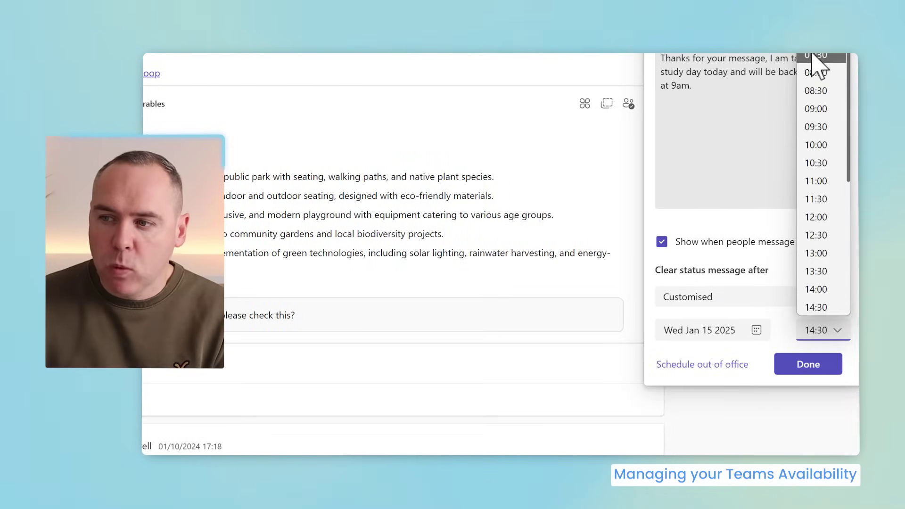
pyautogui.click(825, 113)
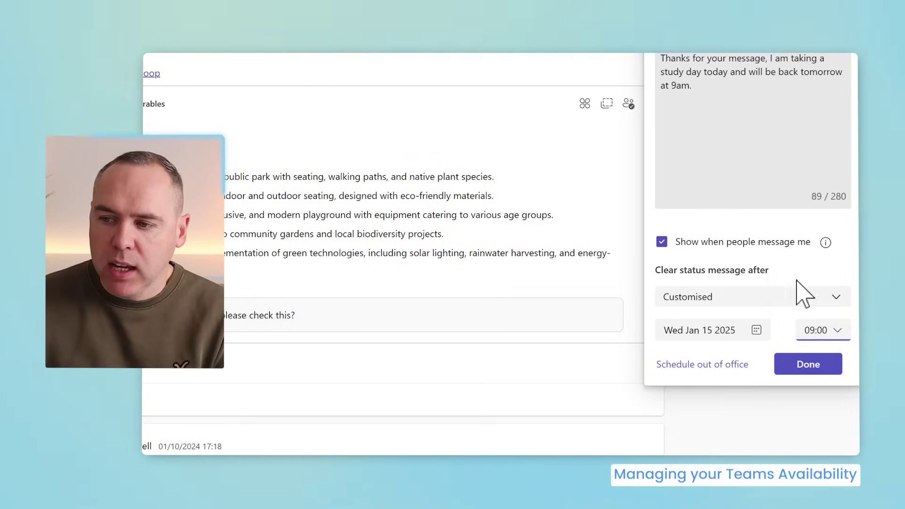
pyautogui.click(803, 372)
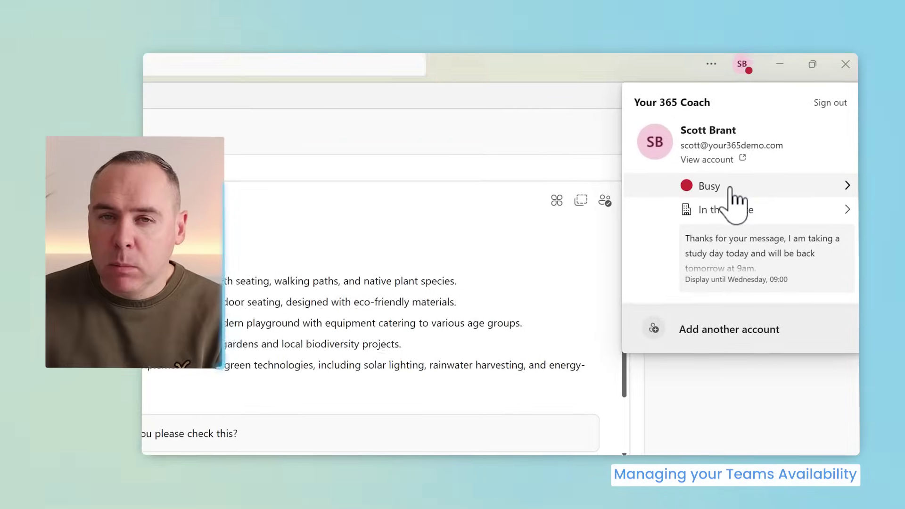
# Set the availability status duration so that Busy resets after Today
pyautogui.click(730, 187)
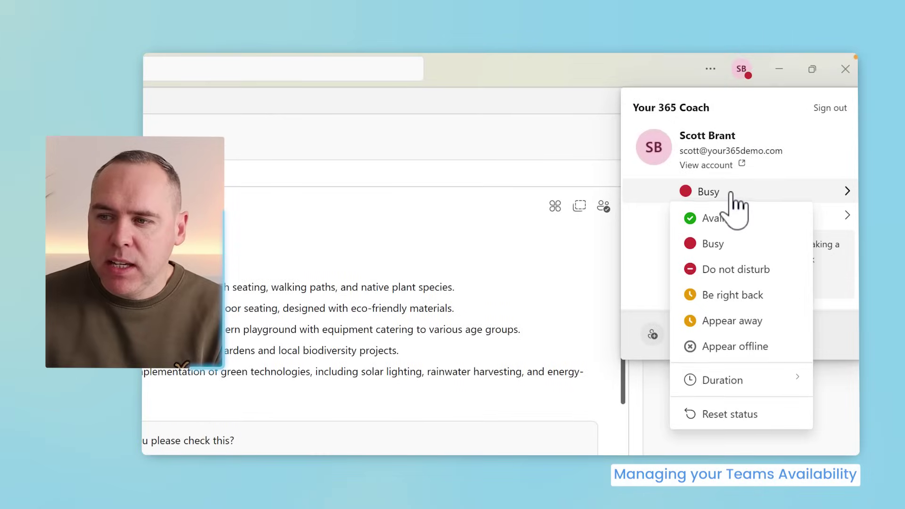
pyautogui.click(743, 391)
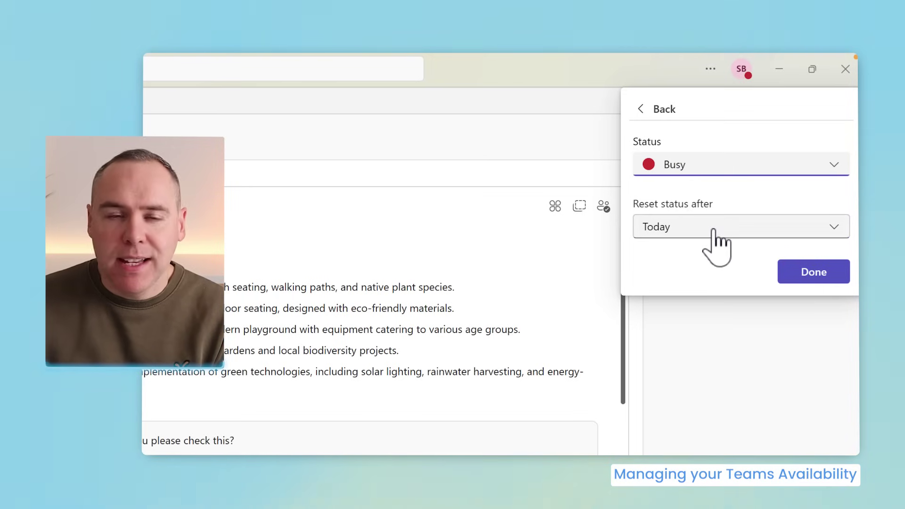
pyautogui.click(801, 274)
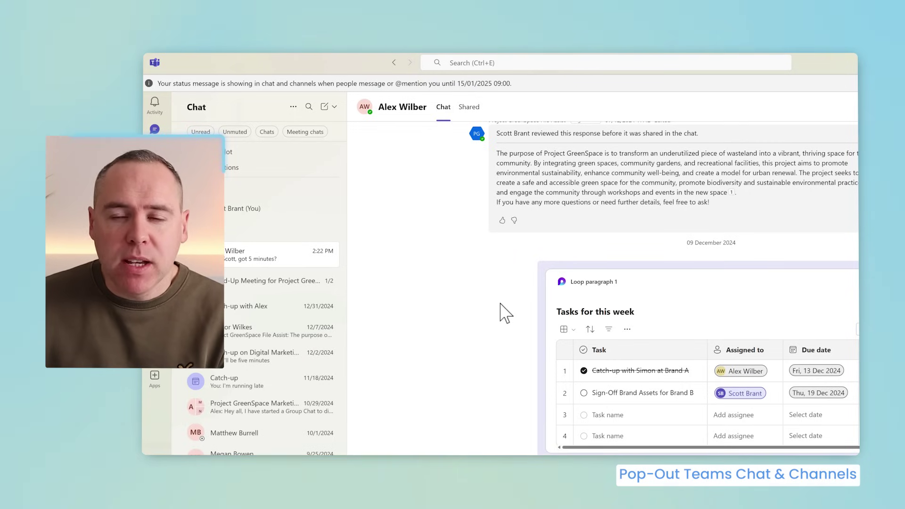
# Pop the current one-to-one chat out into a new window
pyautogui.click(813, 125)
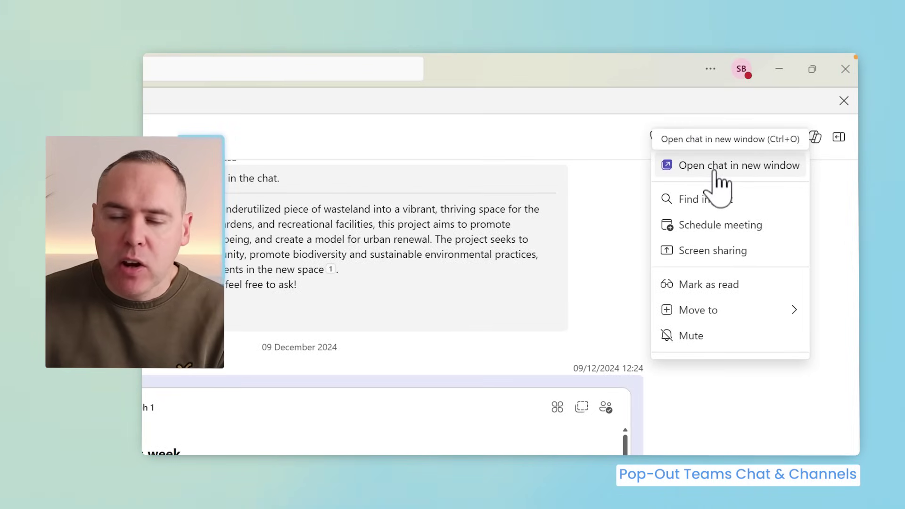
pyautogui.click(720, 183)
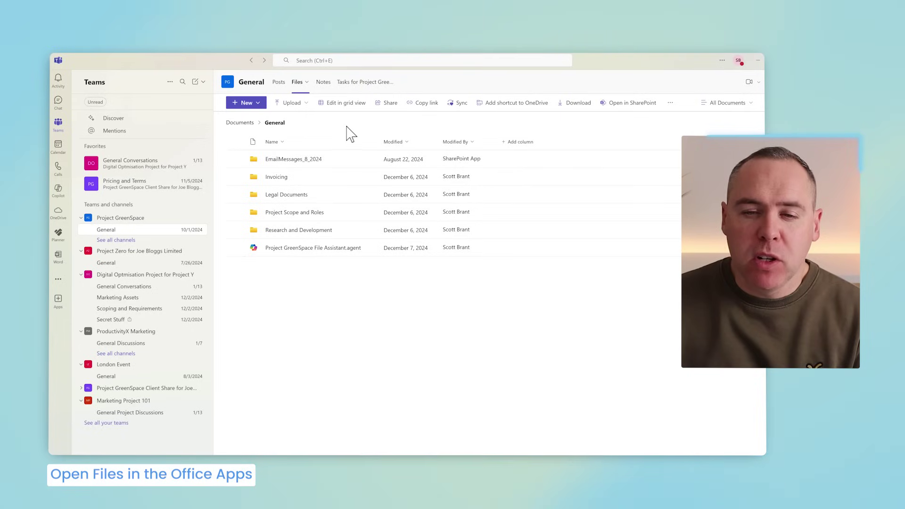
# Open Invoice 1001.docx from the Invoicing folder in the General channel's files and examine its editing mode options
pyautogui.click(278, 177)
pyautogui.click(290, 160)
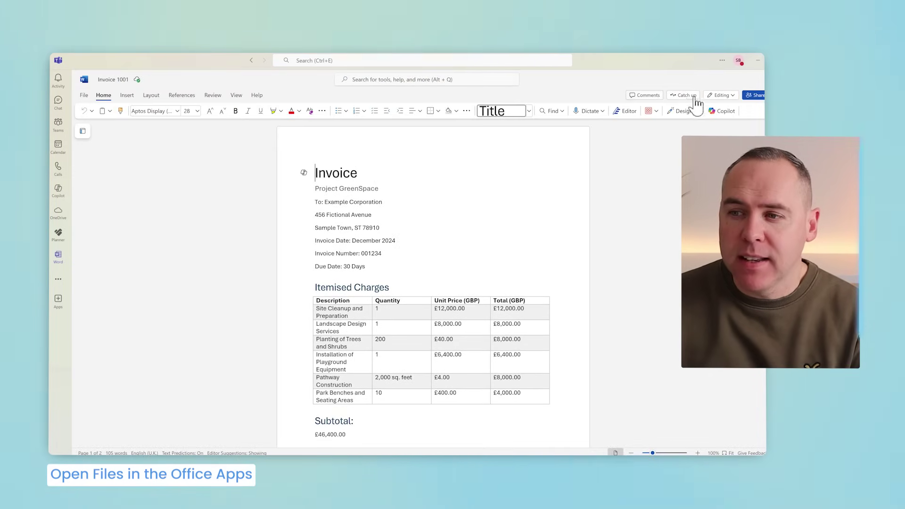
pyautogui.click(721, 95)
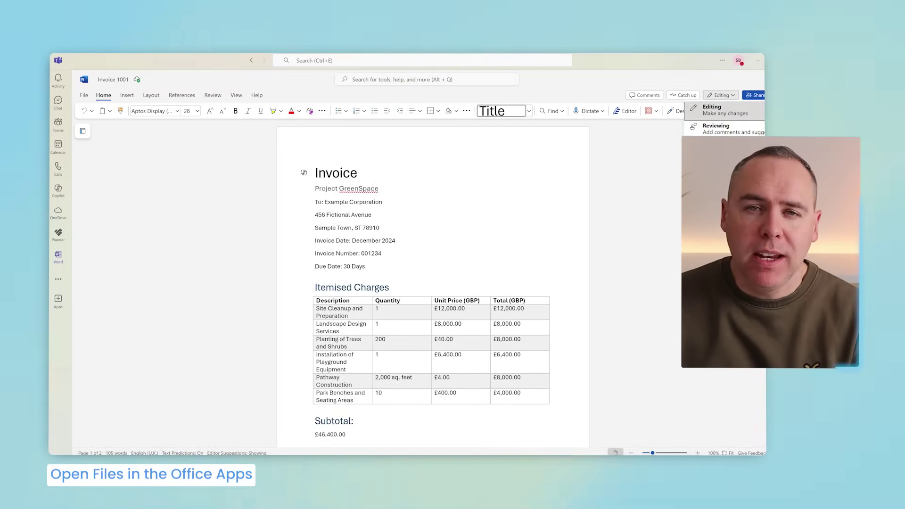
pyautogui.press('Escape')
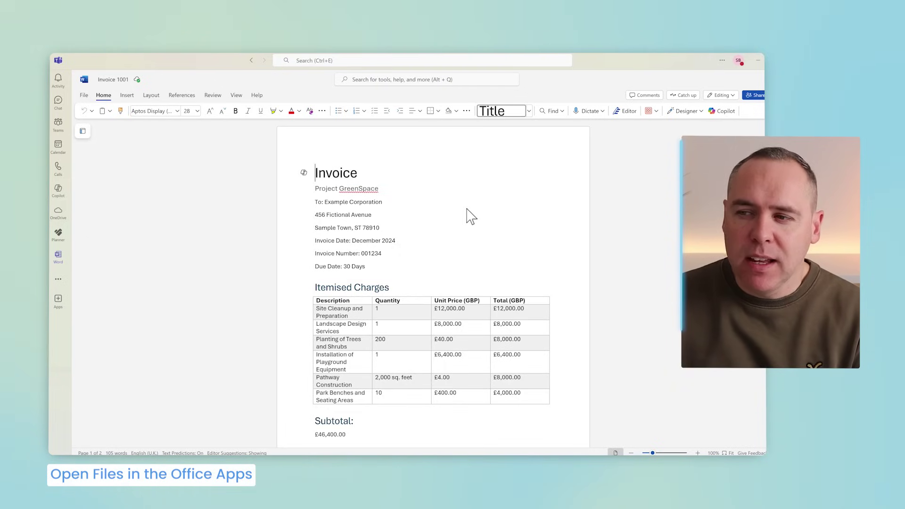
# Change the file open preference in the Files and links settings so Word, PowerPoint and Excel files always open in Desktop
pyautogui.click(722, 61)
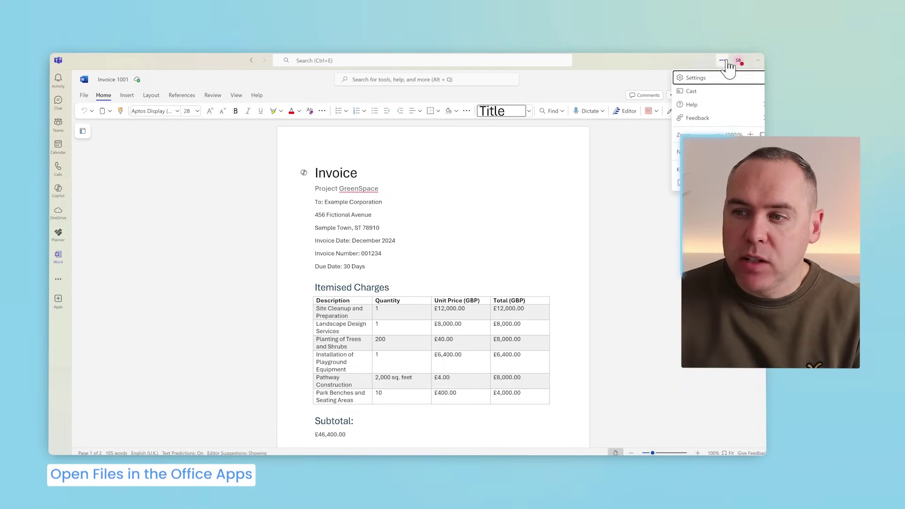
pyautogui.click(708, 79)
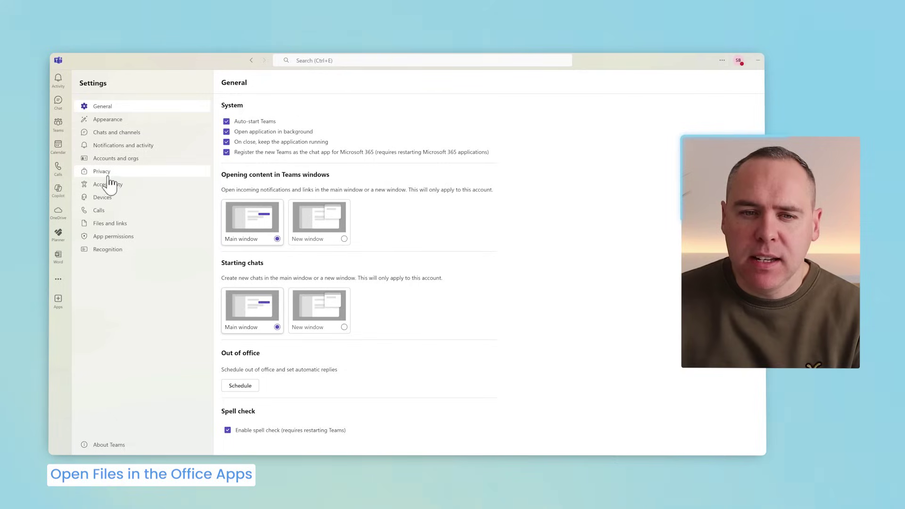
pyautogui.click(112, 224)
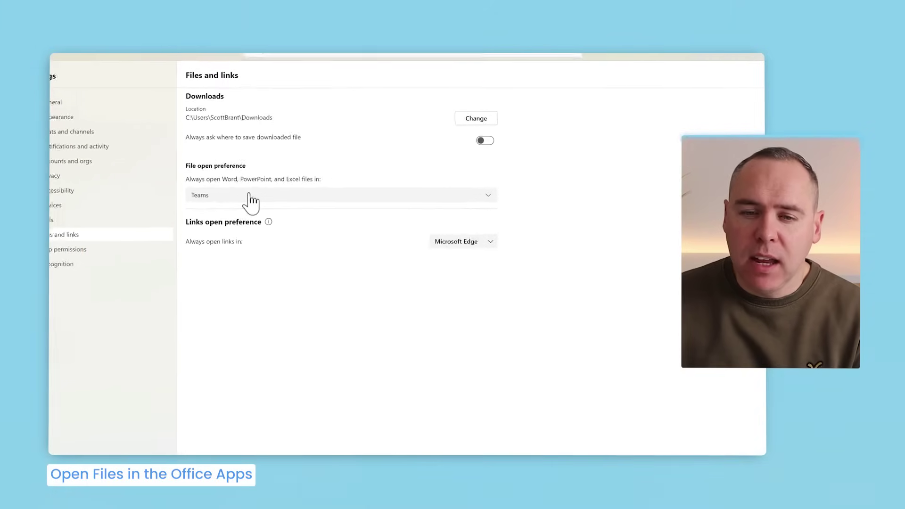
pyautogui.click(249, 198)
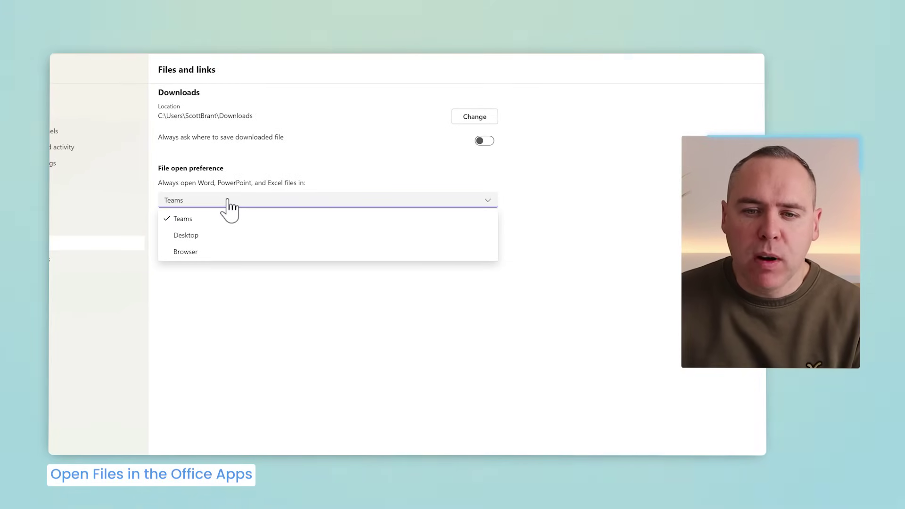
pyautogui.click(217, 239)
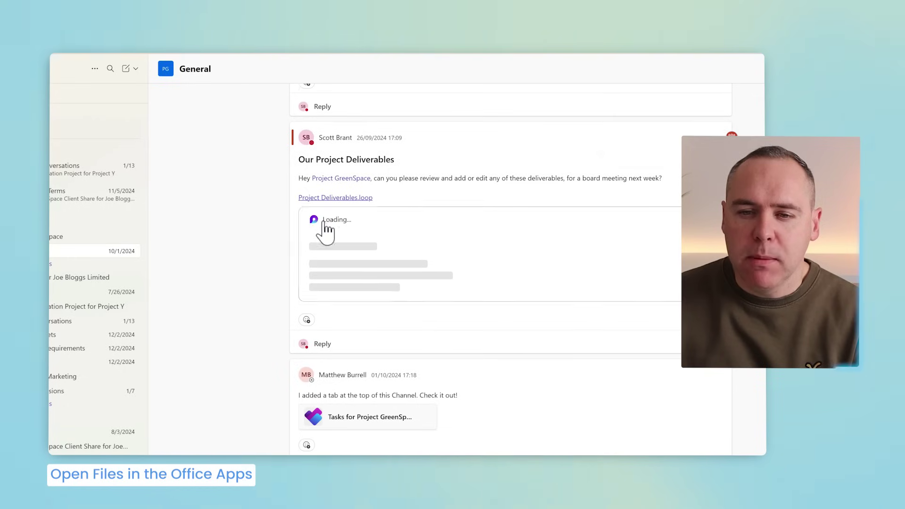
# Return to the General channel's files and open Invoice 1002.docx from the Invoicing folder
pyautogui.click(252, 71)
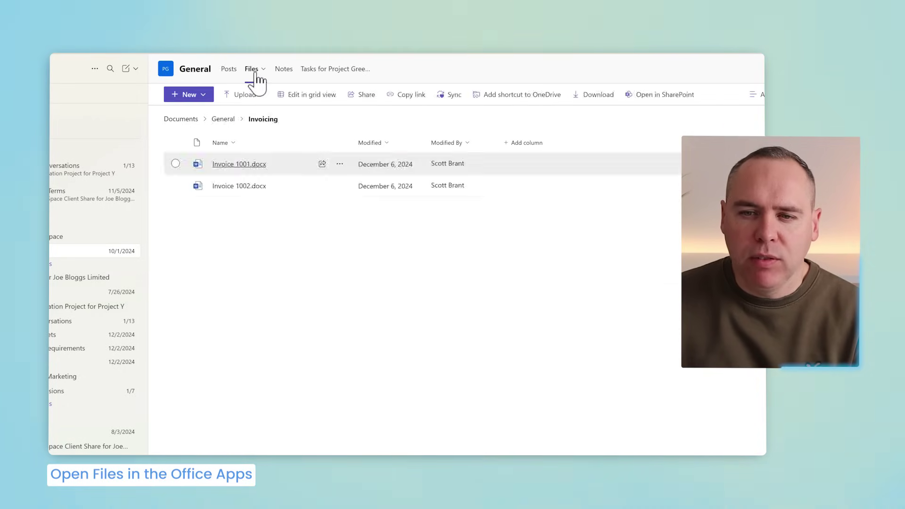
pyautogui.click(229, 186)
pyautogui.click(239, 189)
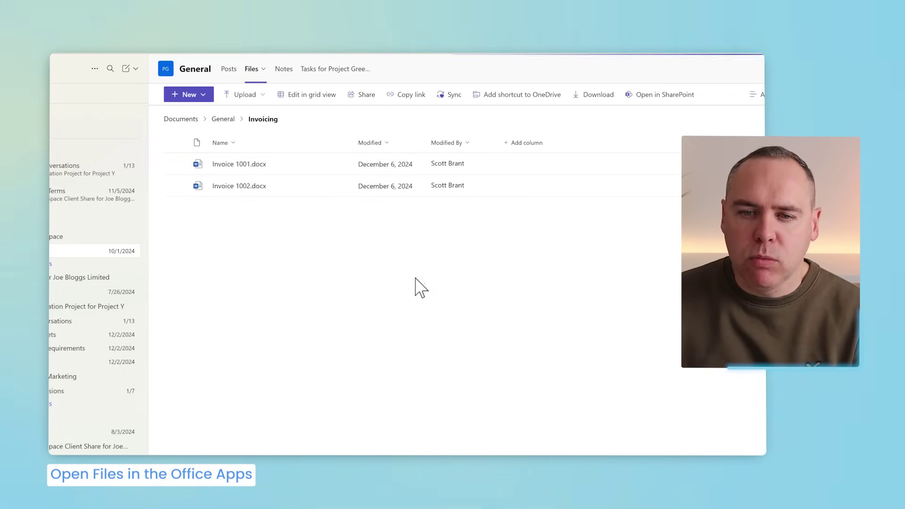